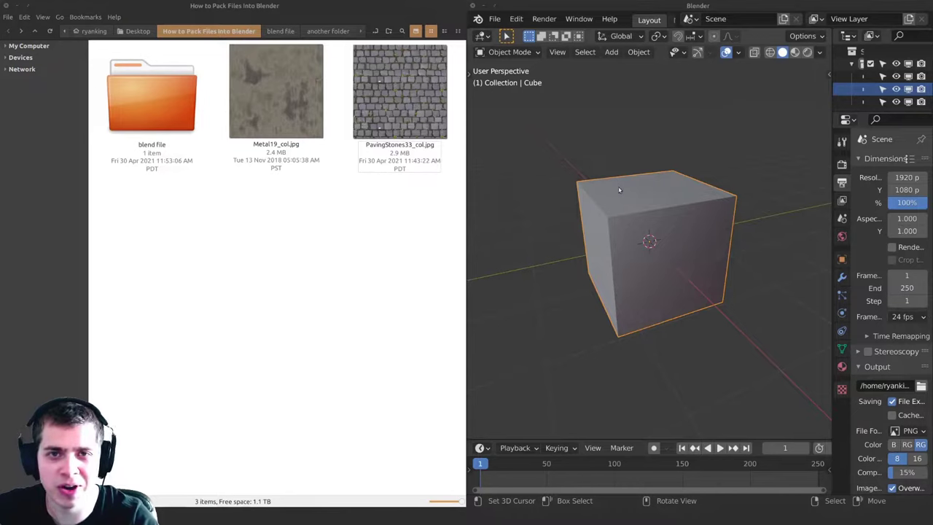
- Point out the PavingStones33_col.jpg texture in the project folder and orbit around the cube
click(427, 108)
click(429, 221)
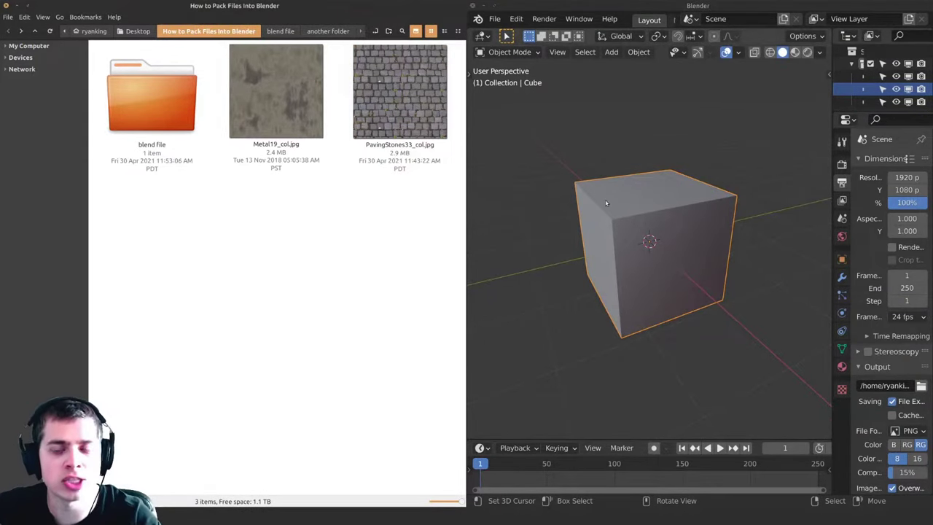
scroll(619, 218, up, 4)
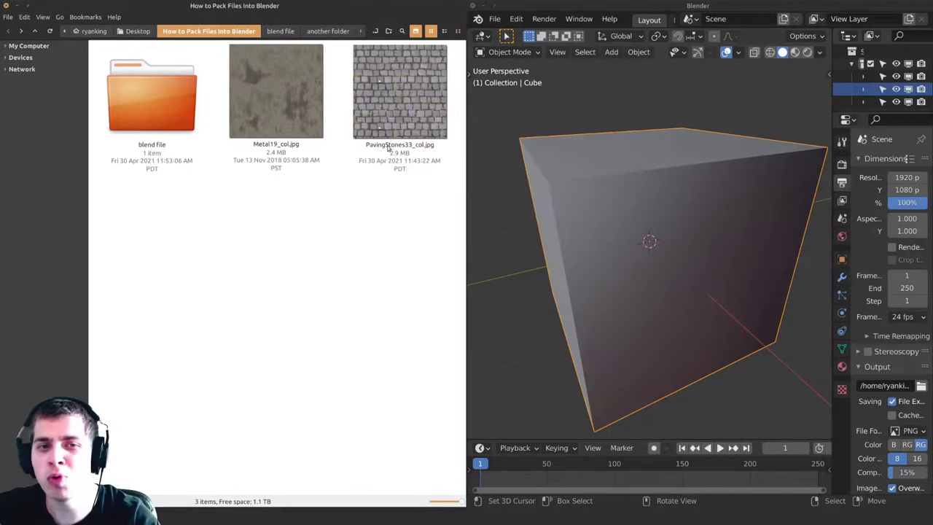
click(395, 119)
click(363, 261)
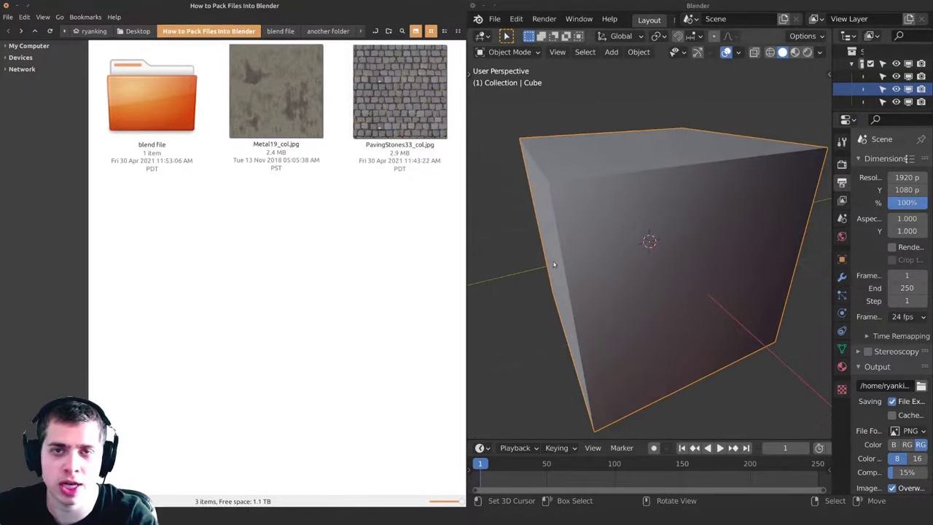
scroll(560, 258, down, 2)
middle_drag(560, 258, 675, 218)
scroll(627, 19, down, 2)
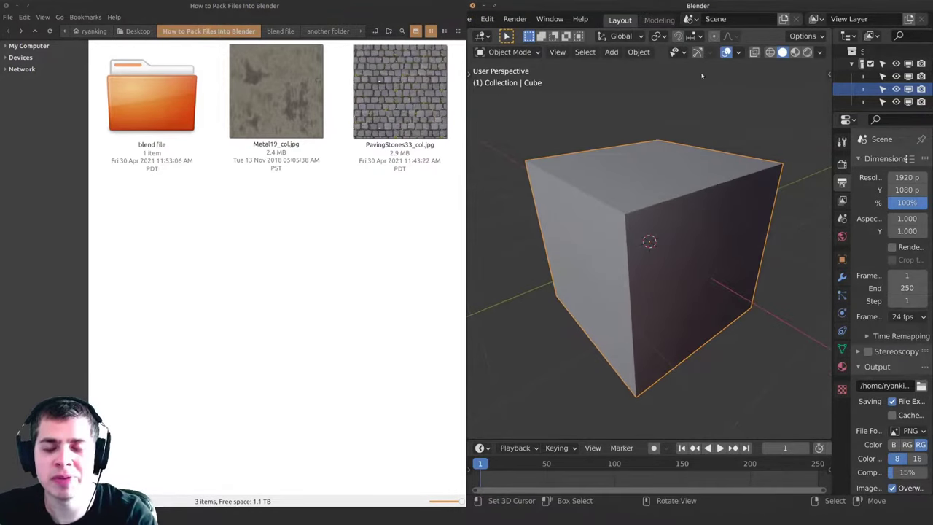
scroll(621, 20, down, 4)
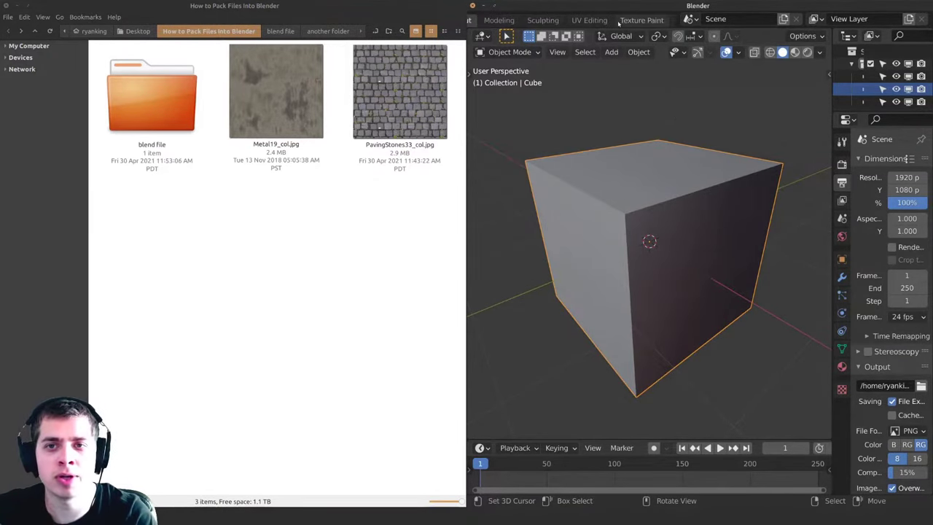
- In Shading, add a new material with PavingStones33_col.jpg wired into Base Color
click(639, 20)
scroll(656, 190, up, 5)
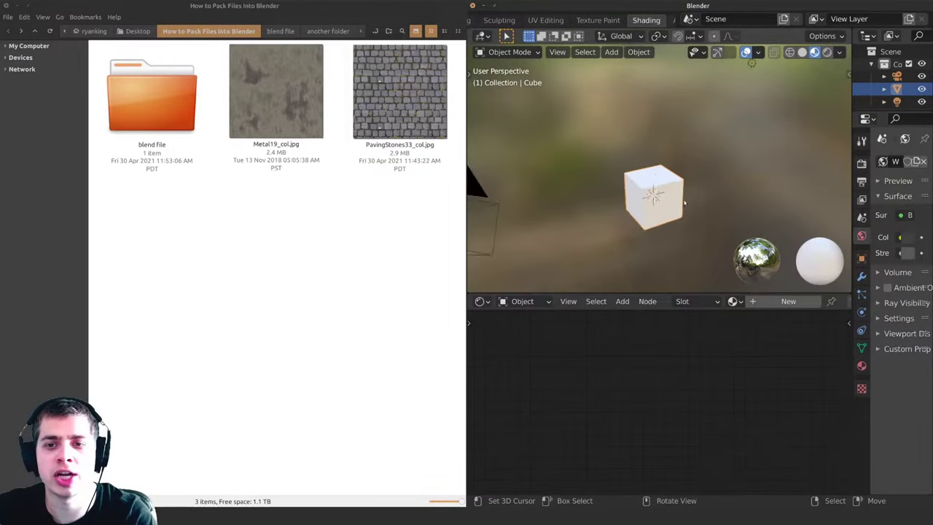
click(789, 301)
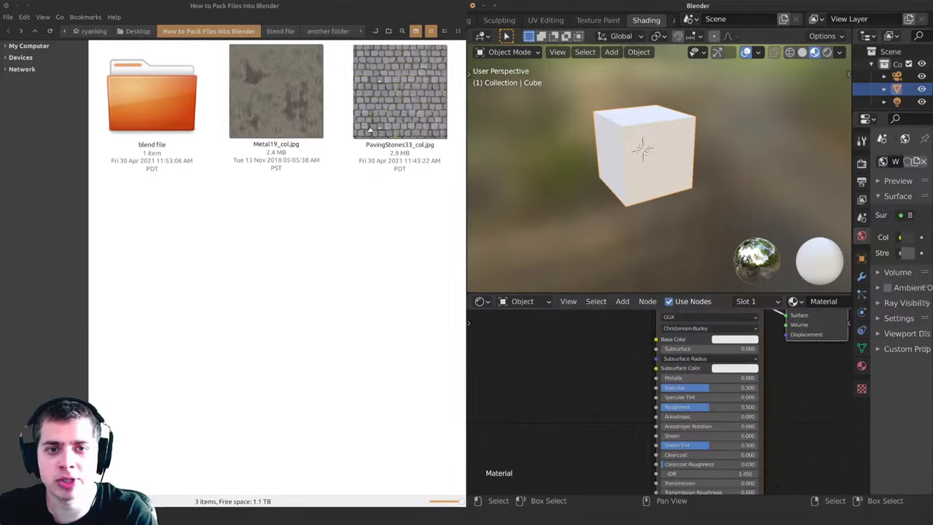
drag(400, 91, 558, 350)
drag(559, 389, 512, 358)
drag(580, 370, 659, 370)
drag(539, 359, 589, 357)
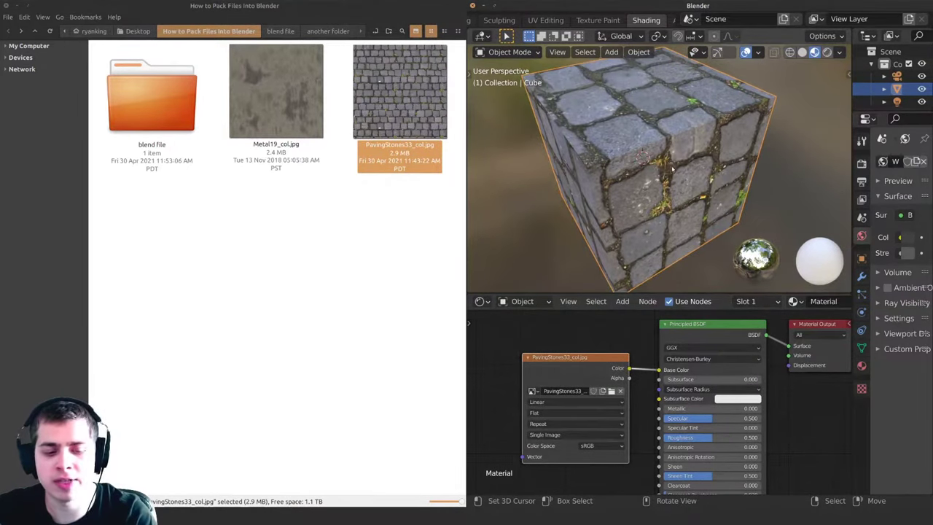
middle_drag(672, 169, 669, 182)
- Save the scene as Pack Files.blend and close Blender
key(ctrl+s)
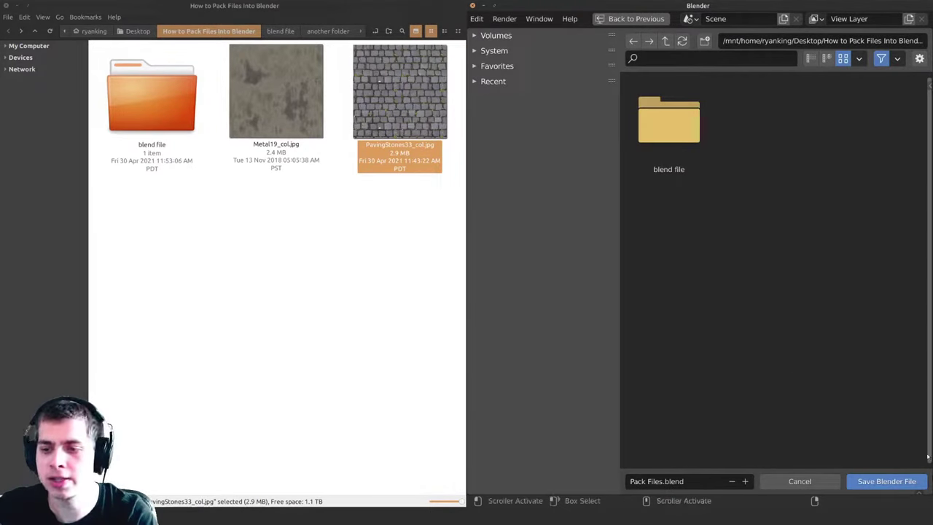
click(882, 481)
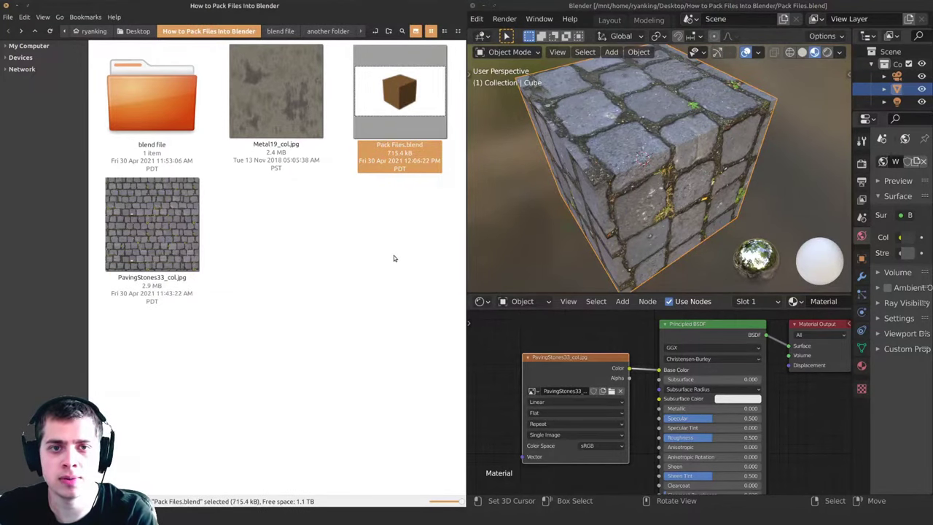
key(super+Up)
key(ctrl+s)
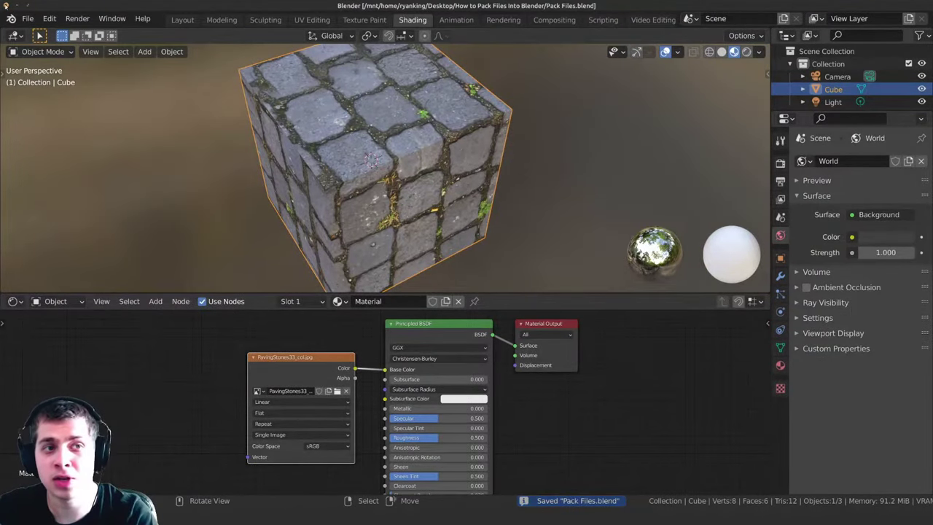
click(5, 6)
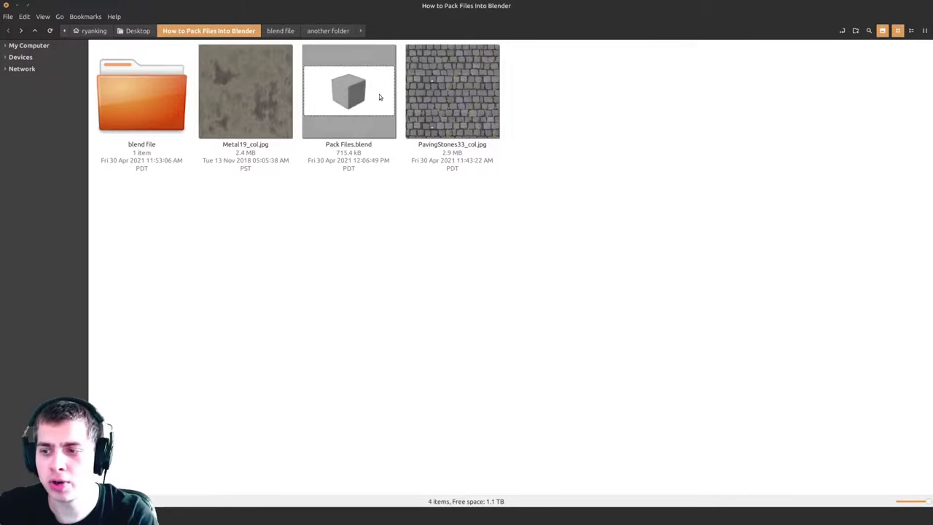
- Move Pack Files.blend into the 'blend file' folder and open it from there
click(347, 86)
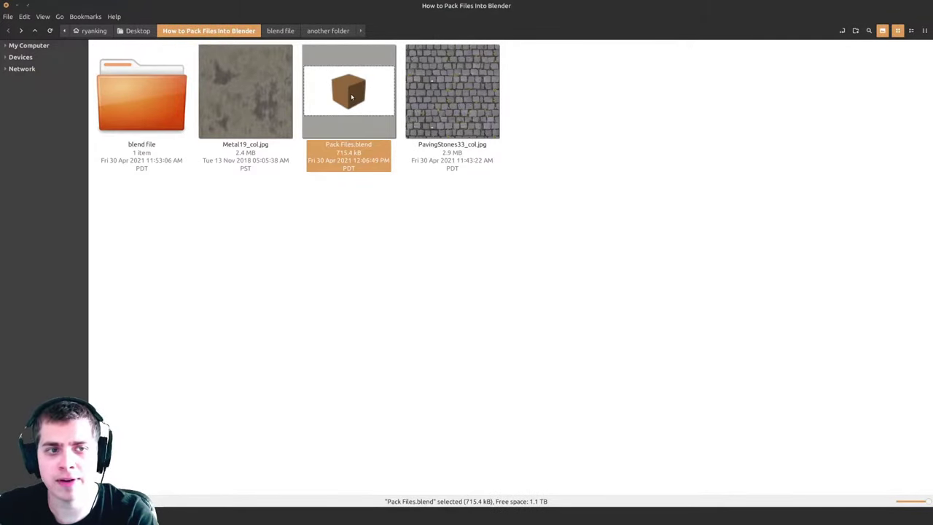
drag(351, 97, 143, 109)
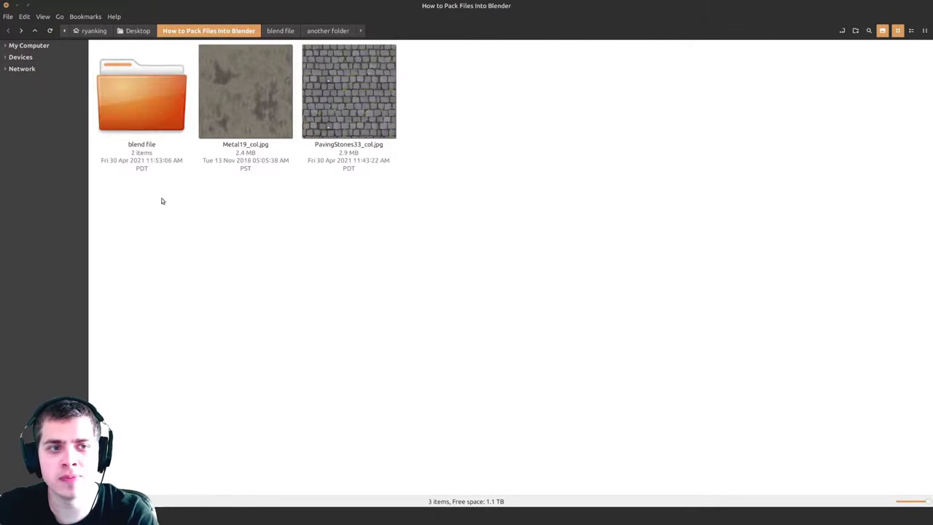
double_click(144, 97)
double_click(264, 114)
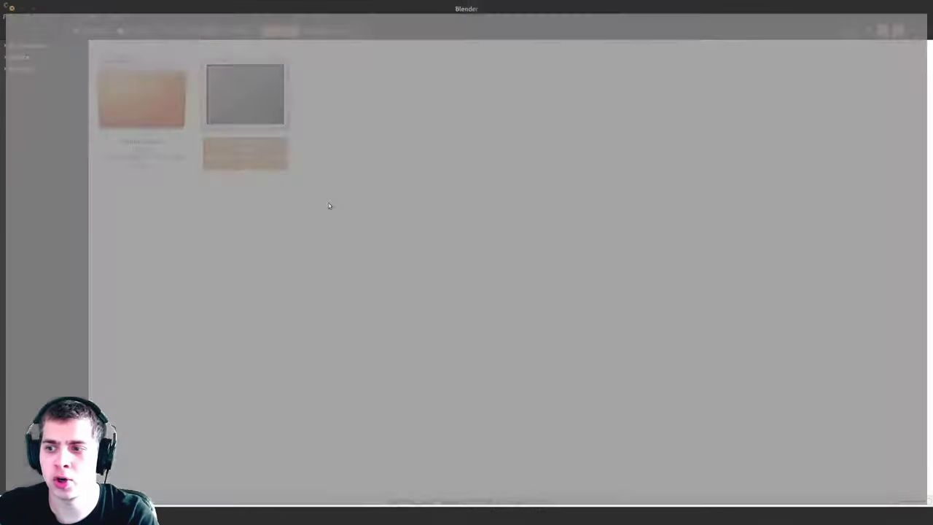
- Shift the Image Texture node left and zoom the node editor in on the magenta cube's material
scroll(437, 186, up, 5)
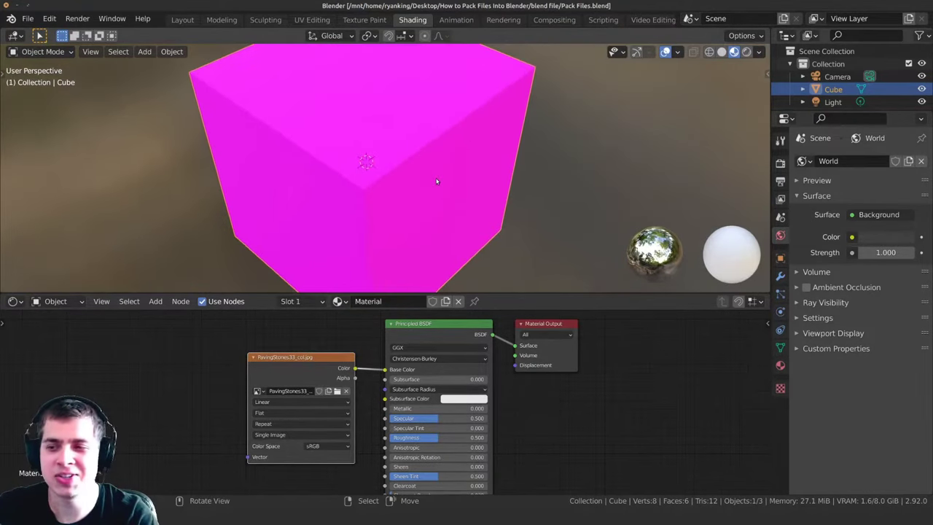
scroll(436, 182, down, 2)
drag(324, 360, 296, 357)
middle_drag(408, 182, 456, 162)
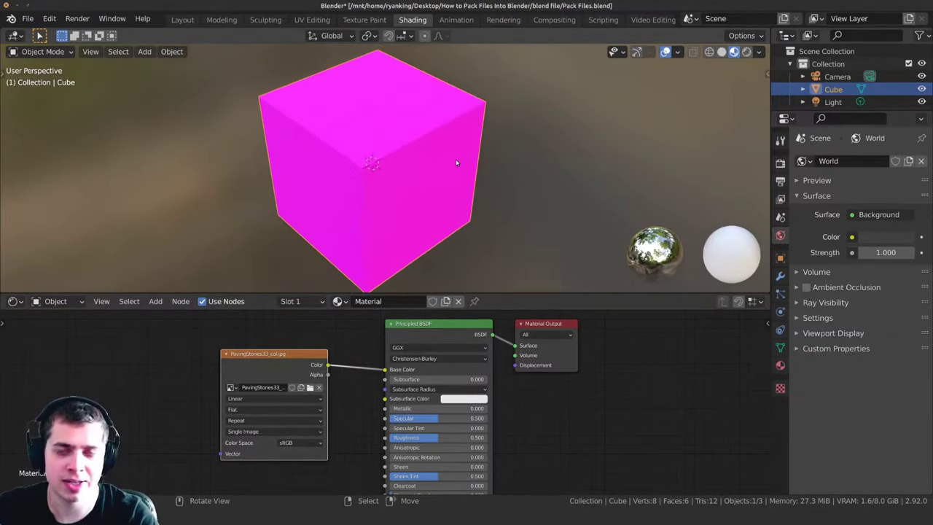
scroll(452, 163, up, 1)
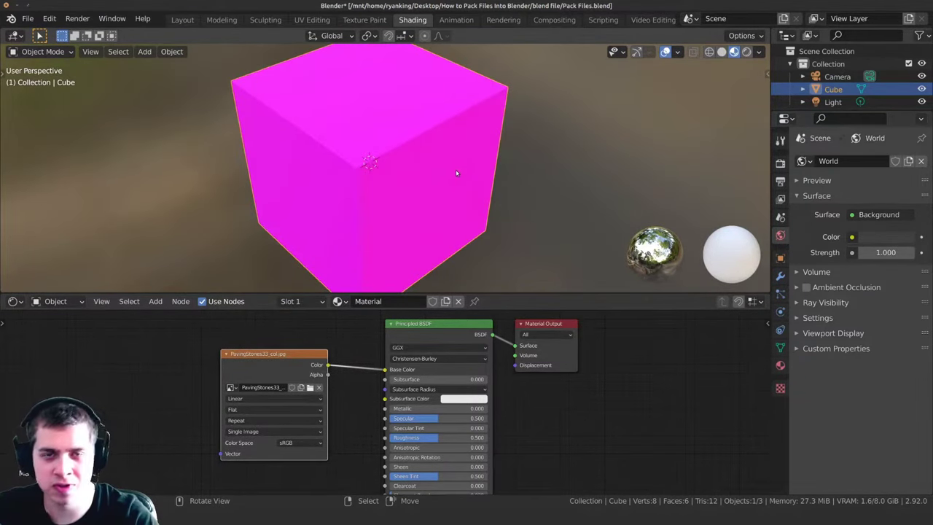
scroll(456, 170, up, 1)
scroll(456, 160, up, 1)
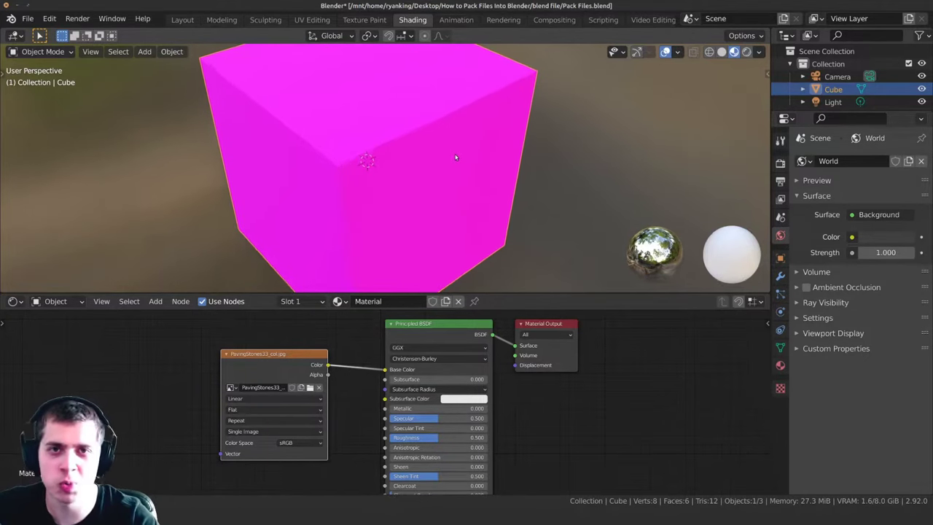
scroll(376, 363, up, 3)
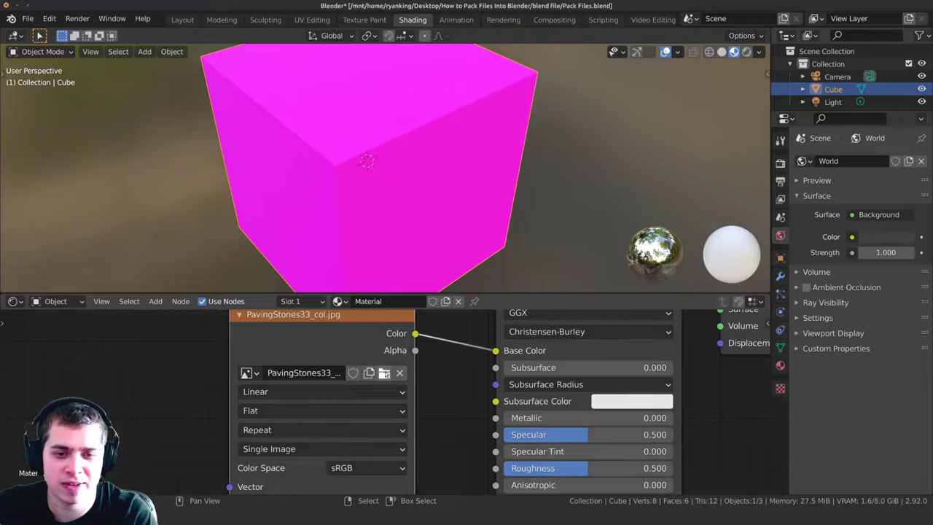
- Re-pick PavingStones33_col.jpg from the parent folder in the image node, then save Pack Files.blend
click(384, 373)
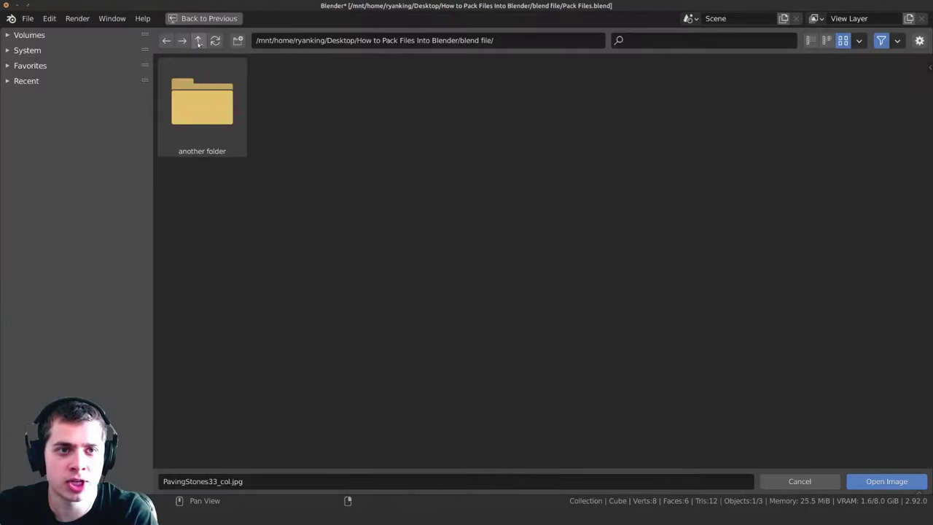
click(198, 40)
click(407, 96)
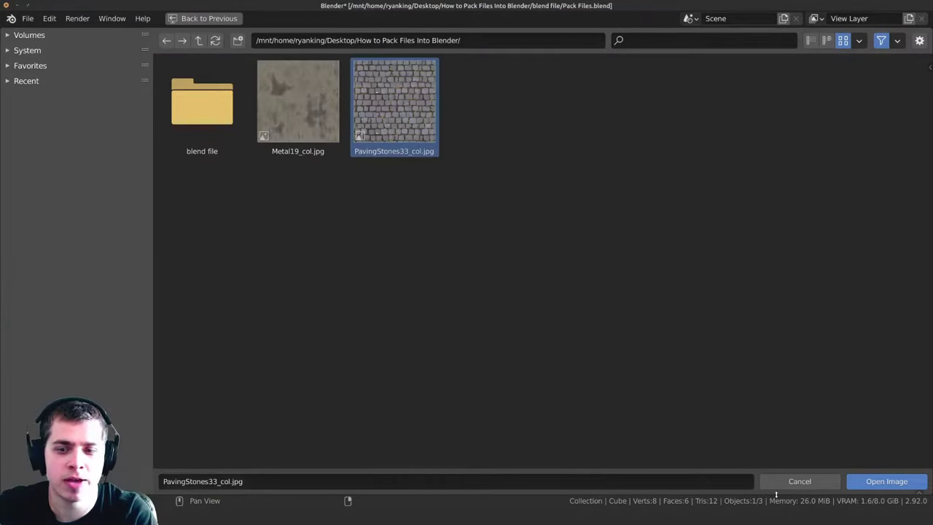
click(878, 481)
middle_drag(467, 288, 324, 111)
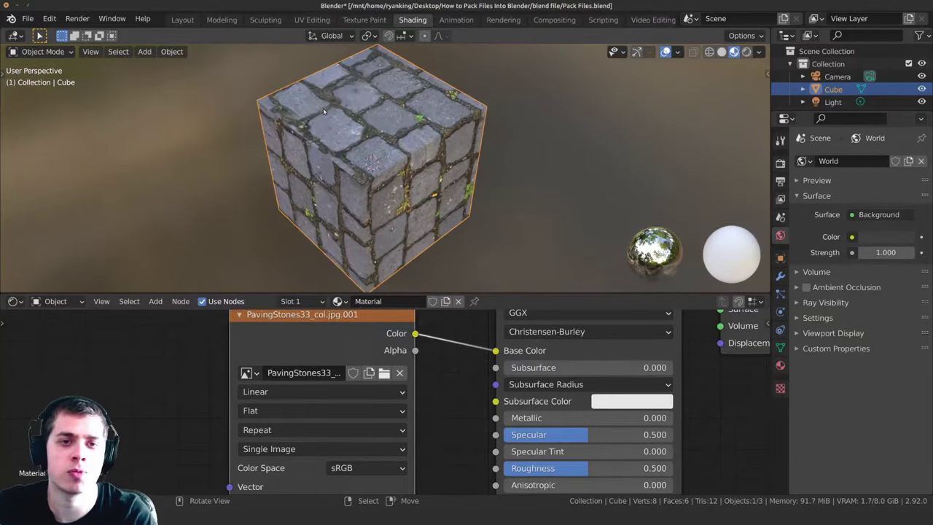
key(ctrl+s)
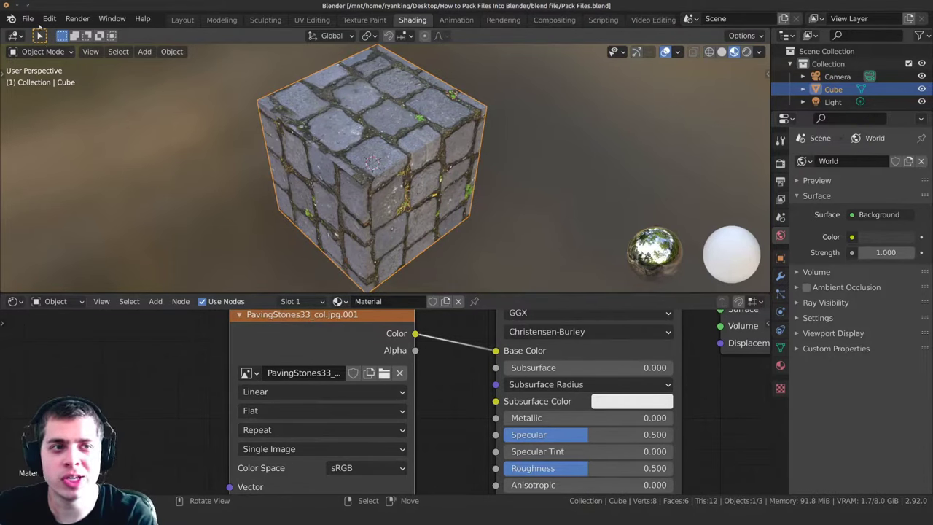
- Run File > External Data > Pack Resources to embed PavingStones33_col.jpg
click(28, 18)
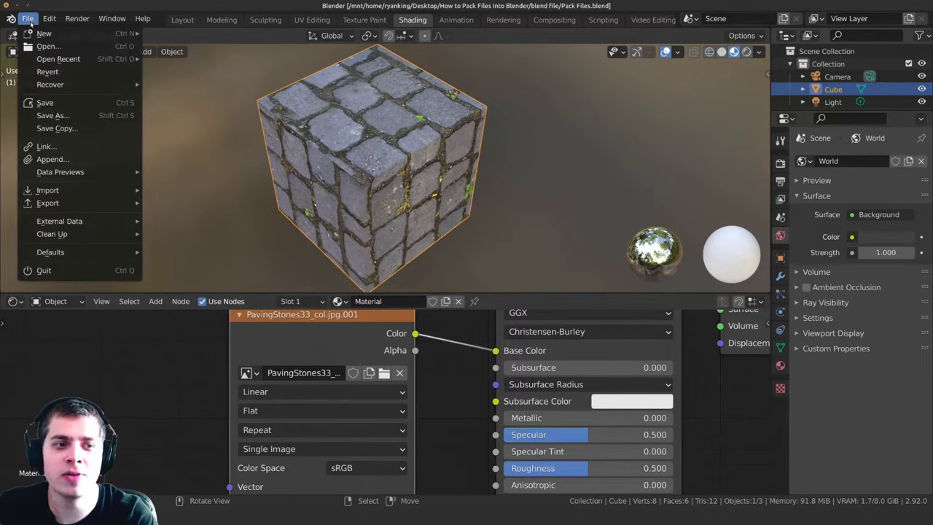
mouse_move(51, 222)
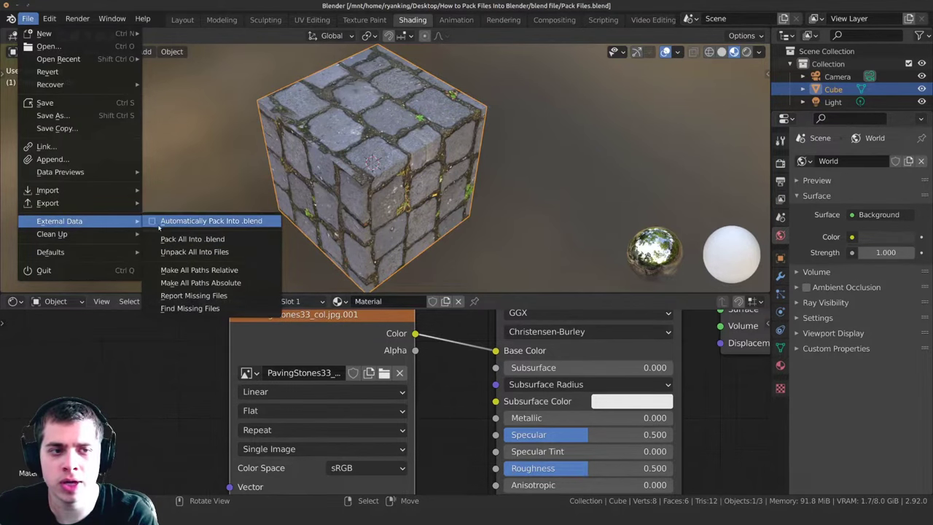
click(193, 239)
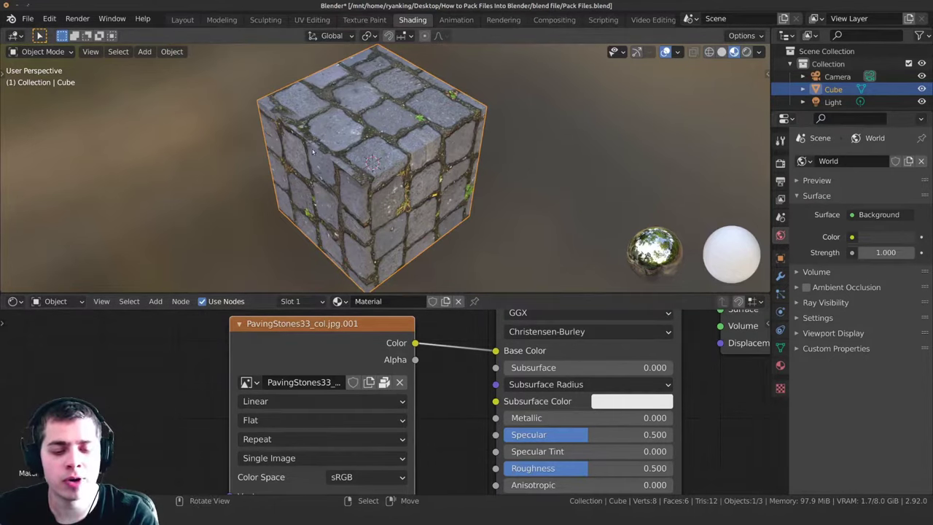
- Use Save As with the + increment to store a copy named Pack Files1.blend
click(28, 19)
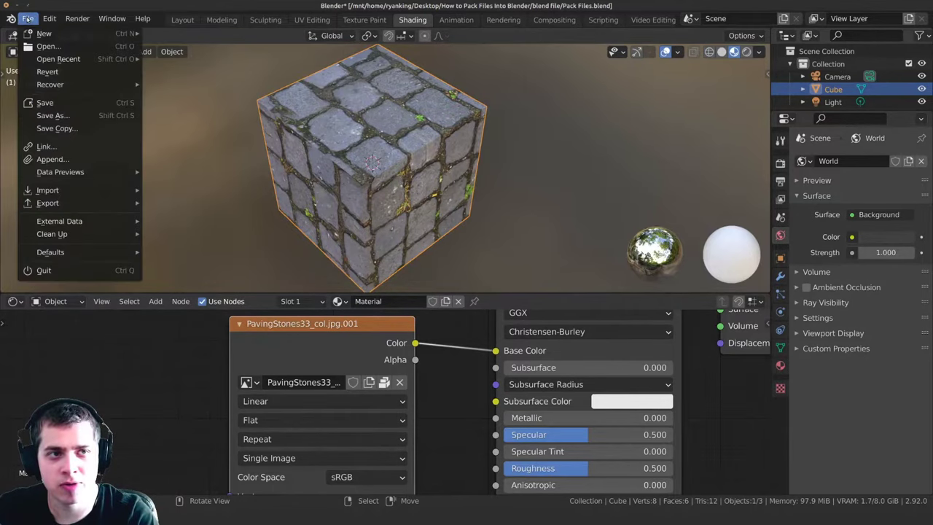
click(99, 117)
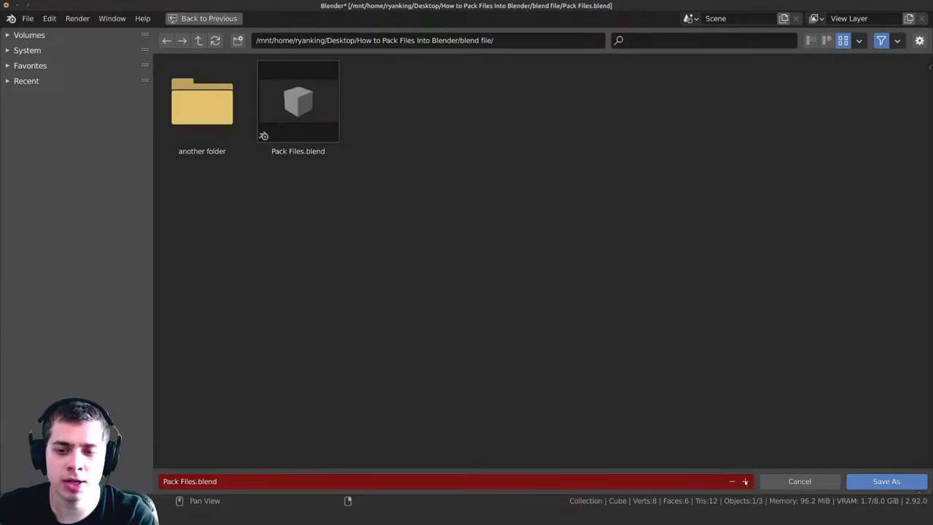
click(745, 481)
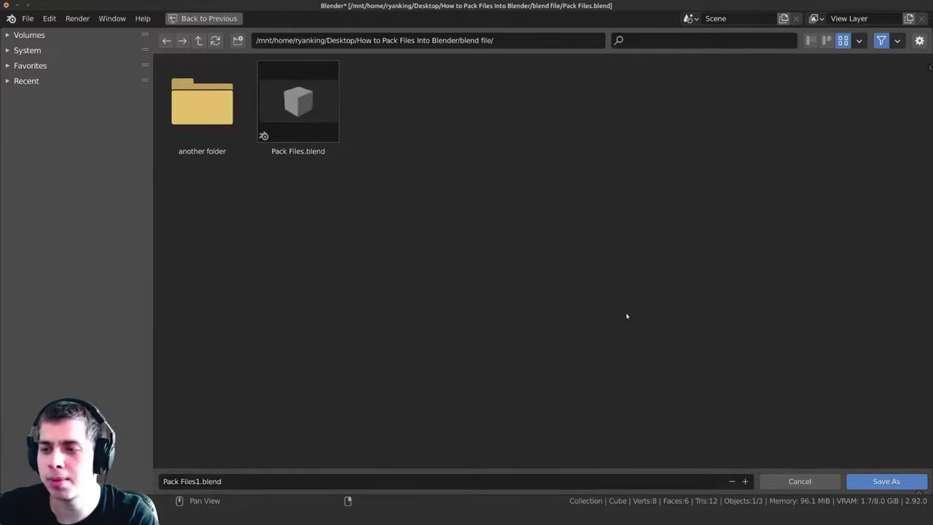
click(885, 481)
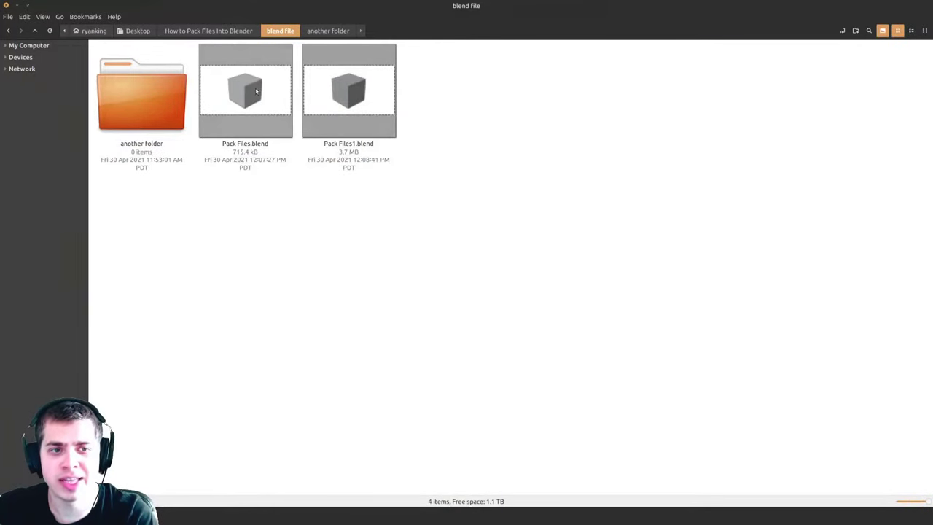
- Compare file sizes: Pack Files.blend at 715.4 kB versus Pack Files1.blend at 3.7 MB
double_click(246, 85)
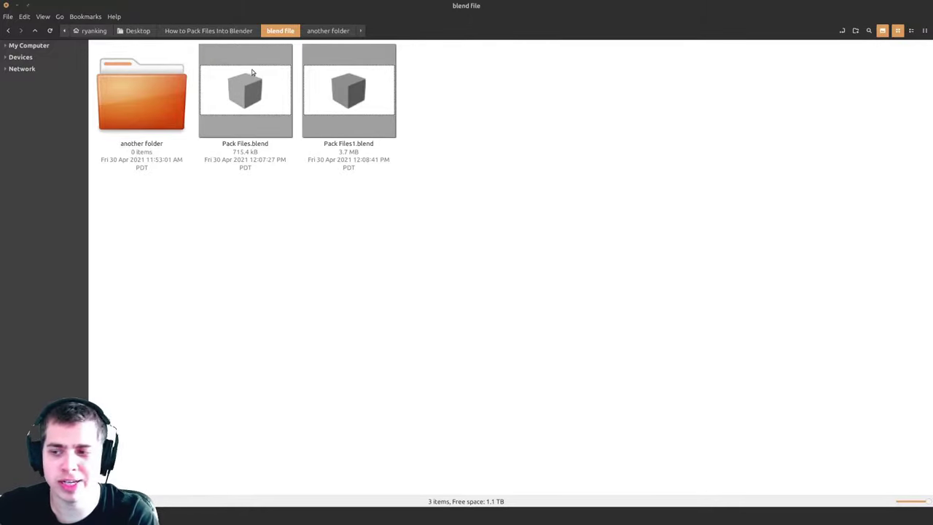
click(349, 91)
click(437, 186)
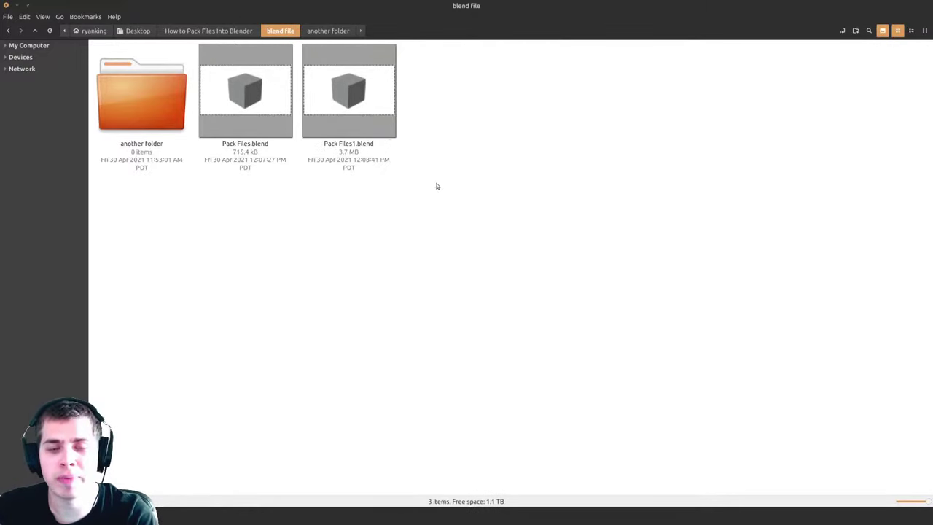
click(232, 160)
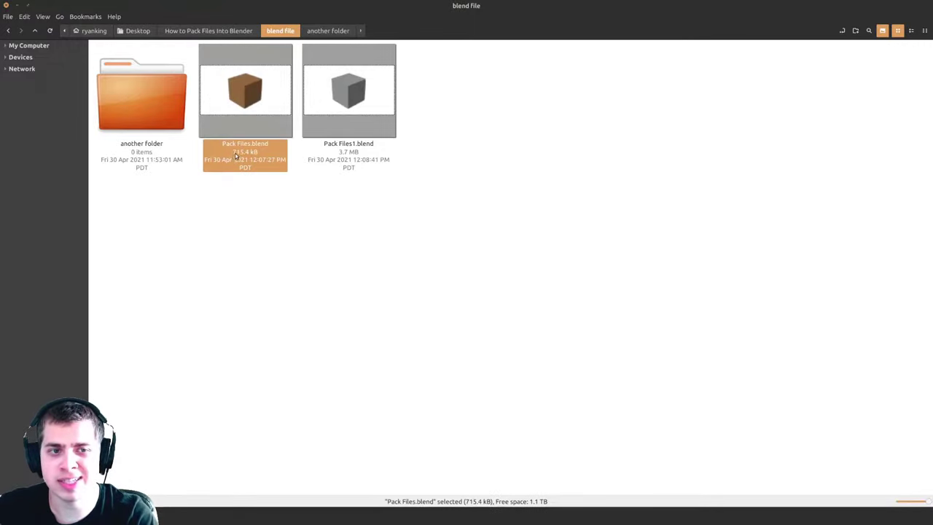
click(243, 156)
click(248, 183)
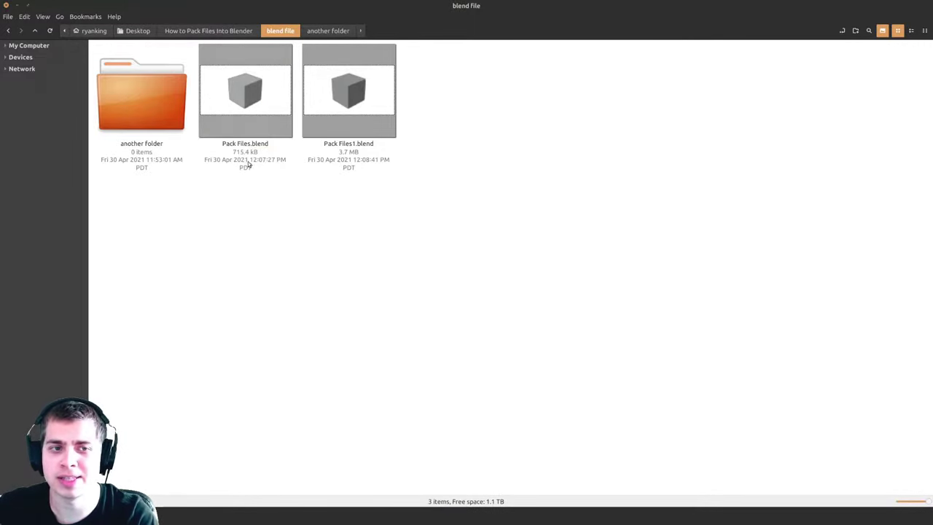
click(334, 149)
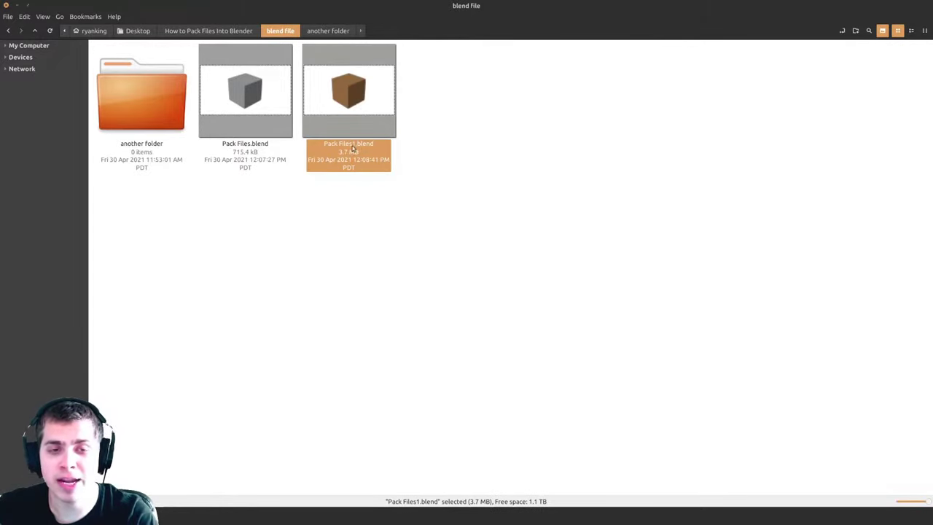
click(373, 212)
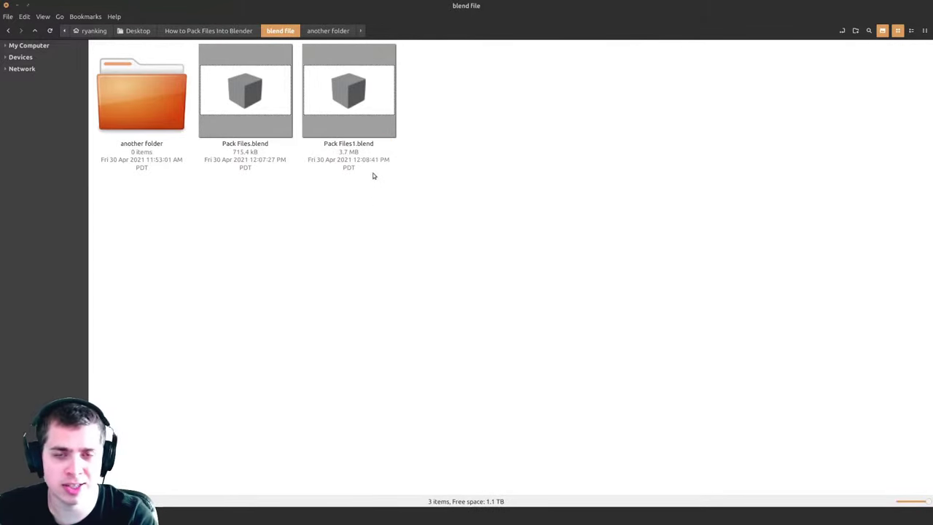
click(372, 166)
click(266, 88)
click(377, 242)
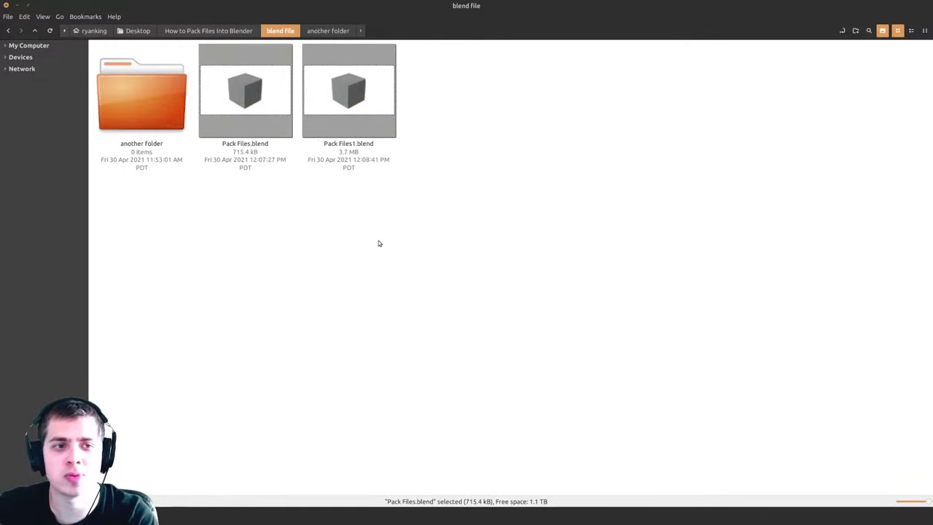
click(350, 90)
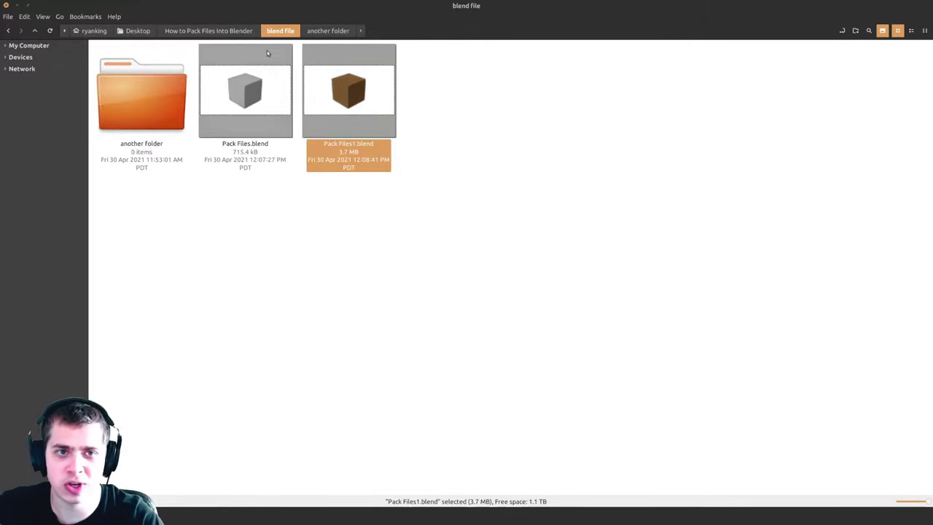
- Check PavingStones33_col.jpg in the parent folder, then return to the 'blend file' folder
click(211, 31)
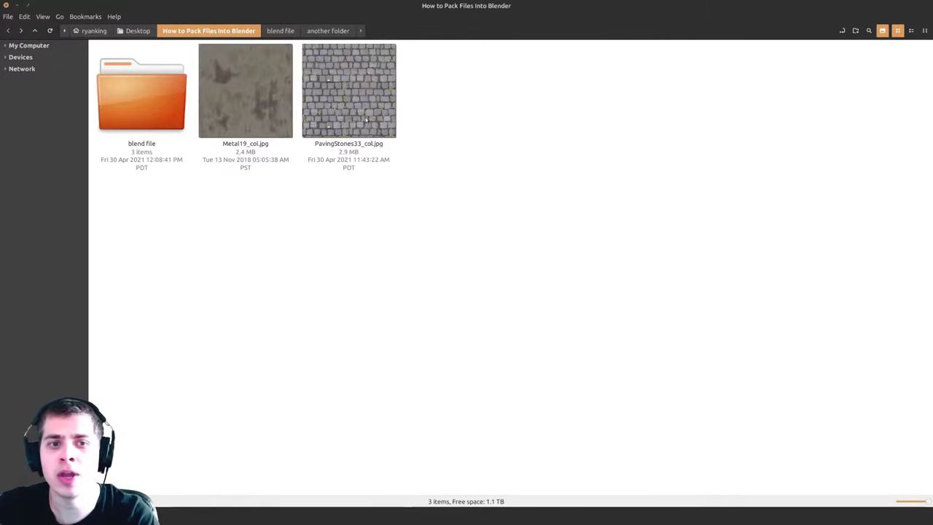
click(340, 124)
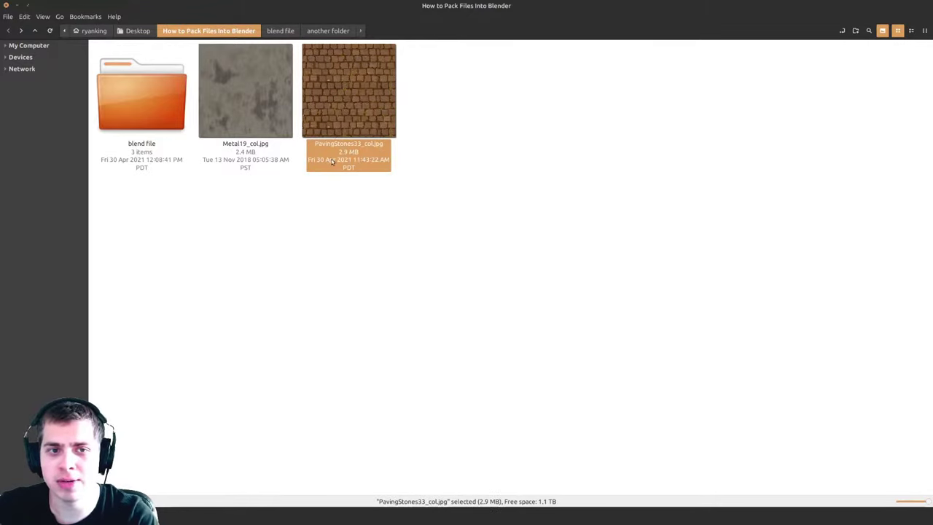
double_click(116, 92)
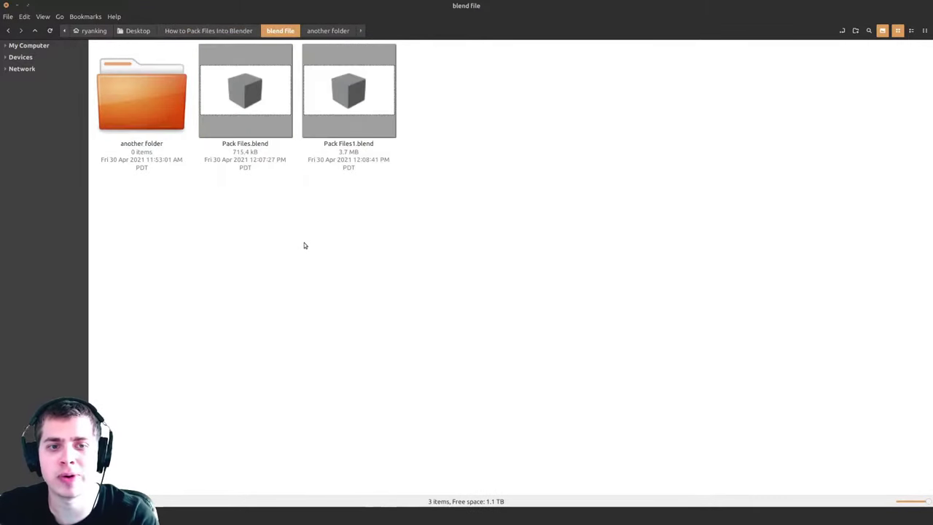
click(330, 53)
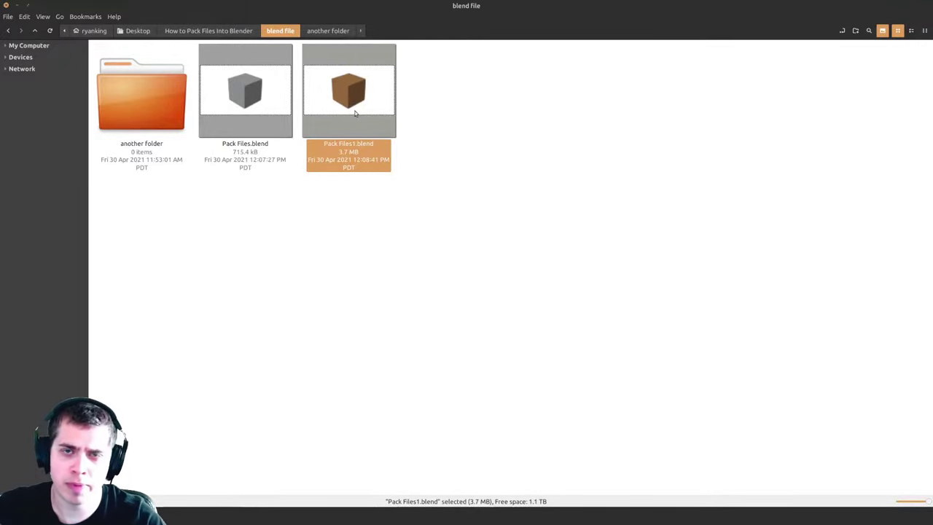
click(379, 222)
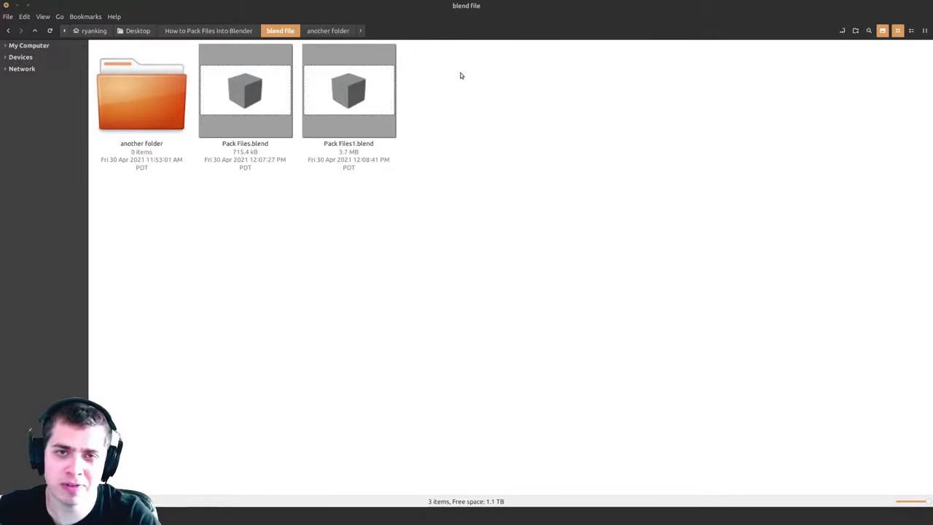
- Drag Pack Files1.blend onto 'another folder' and open that folder
click(386, 156)
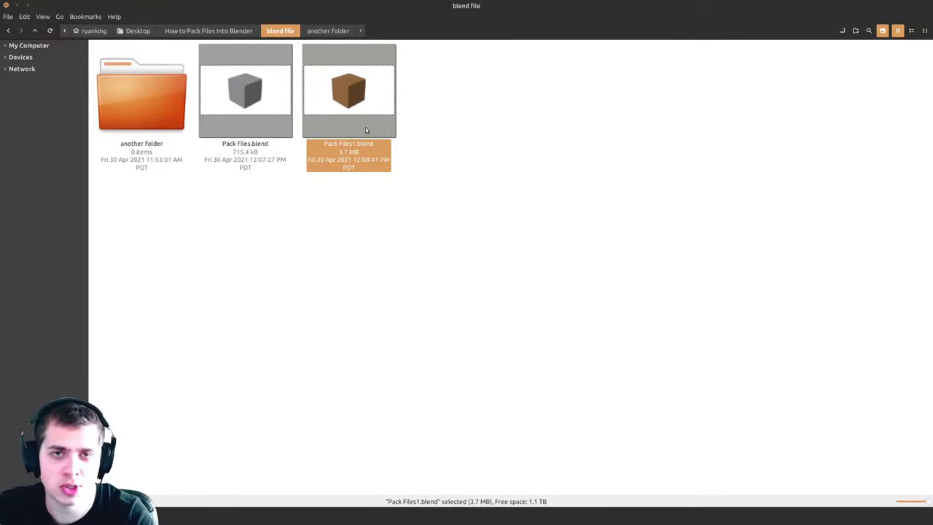
click(408, 142)
click(360, 113)
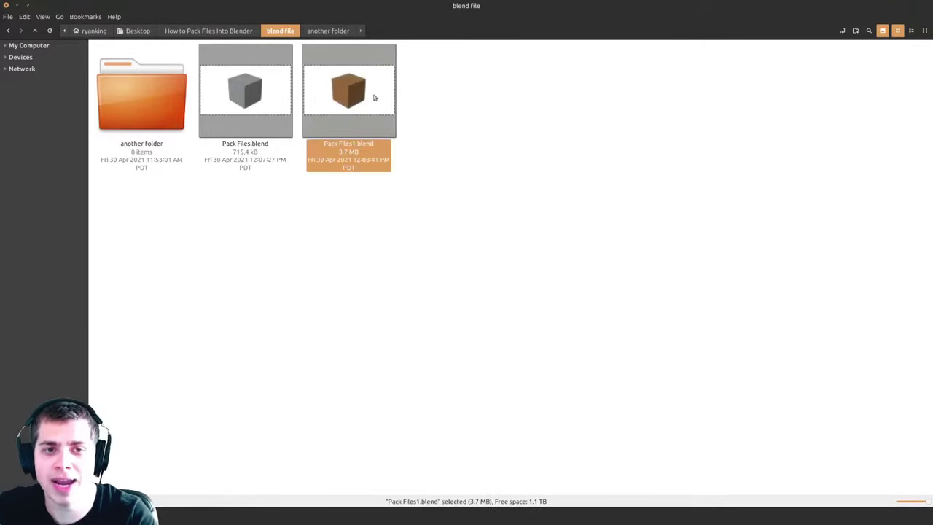
drag(345, 104, 165, 144)
double_click(165, 144)
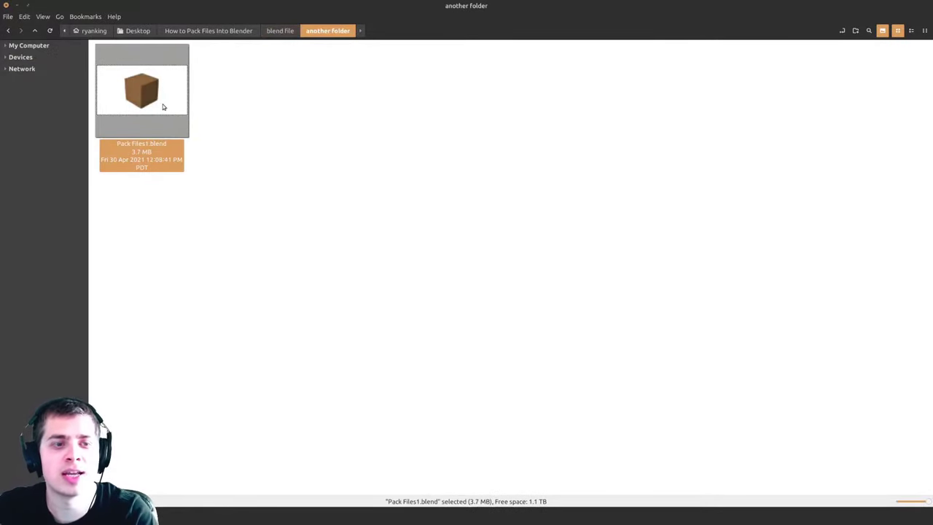
- Open Pack Files1.blend and duplicate the paving-stone cube to the left
double_click(171, 108)
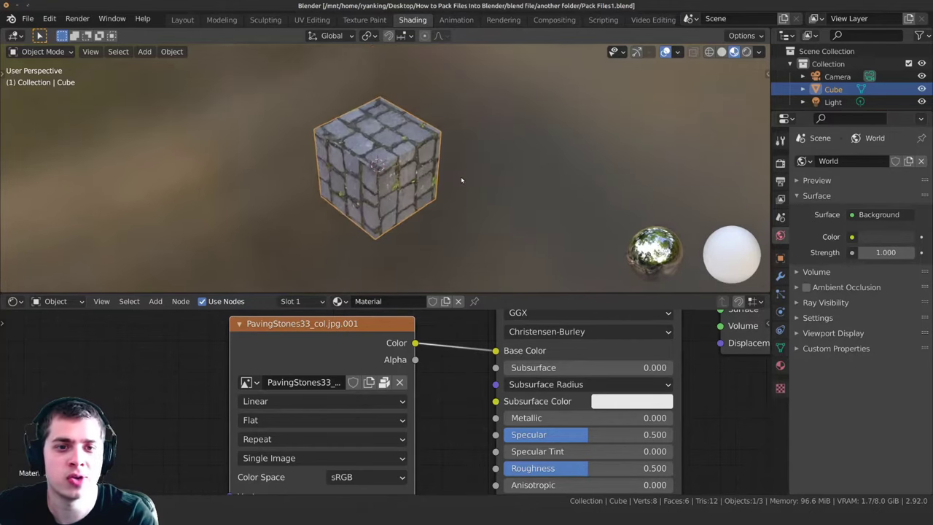
middle_drag(465, 131, 462, 133)
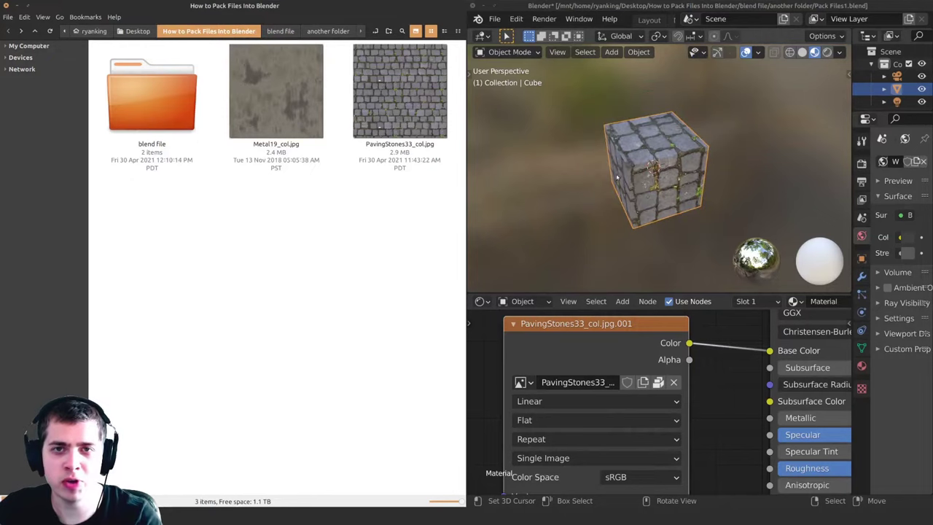
middle_drag(616, 177, 696, 150)
key(shift+d)
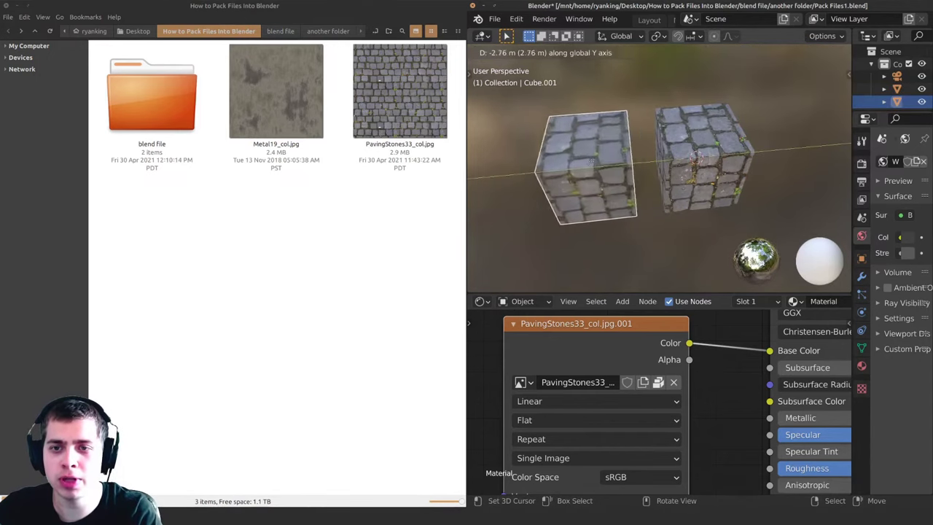
click(569, 175)
- Give the duplicate its own material, replacing the image node with Metal19_col.jpg into Base Color
key(Home)
scroll(774, 305, down, 3)
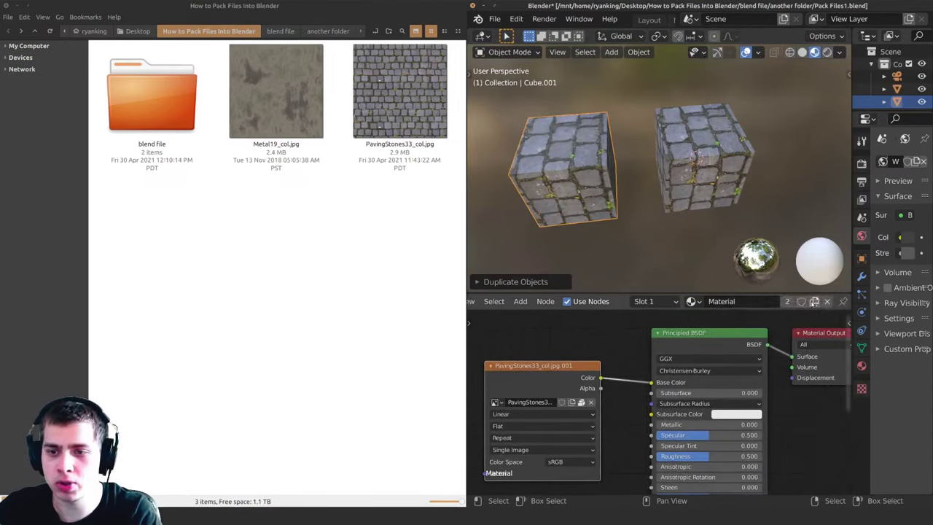
click(786, 301)
middle_drag(547, 365, 599, 346)
drag(600, 348, 610, 351)
key(x)
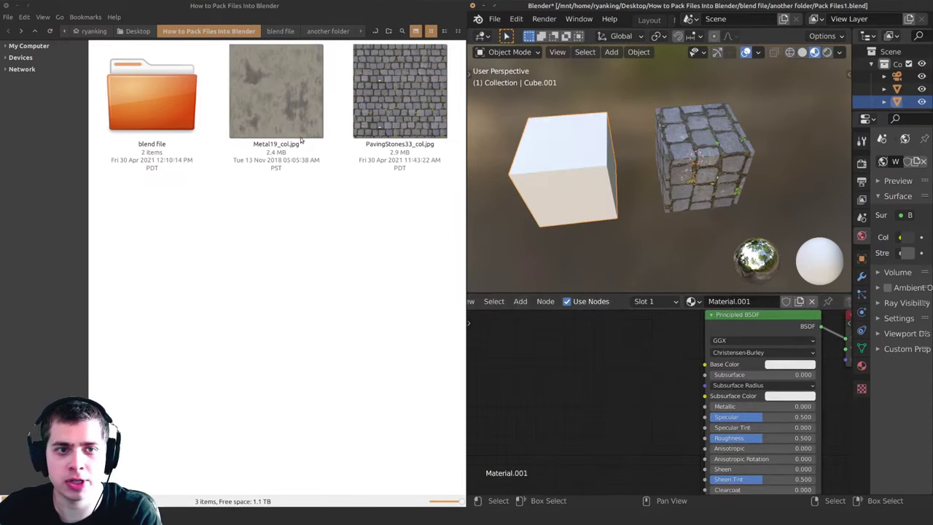
drag(261, 113, 537, 361)
drag(622, 374, 704, 363)
scroll(641, 187, up, 2)
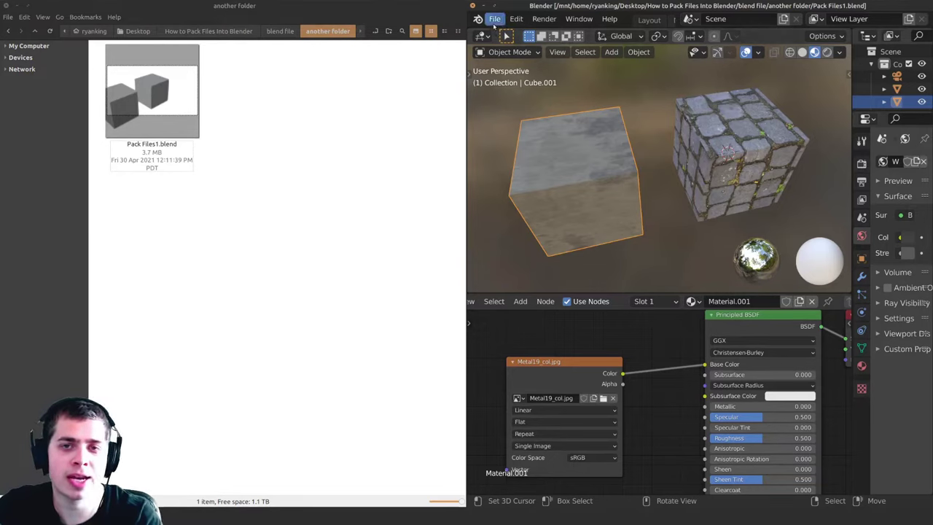
- Enable Automatically Pack Into .blend, save, and check the file's size
click(493, 20)
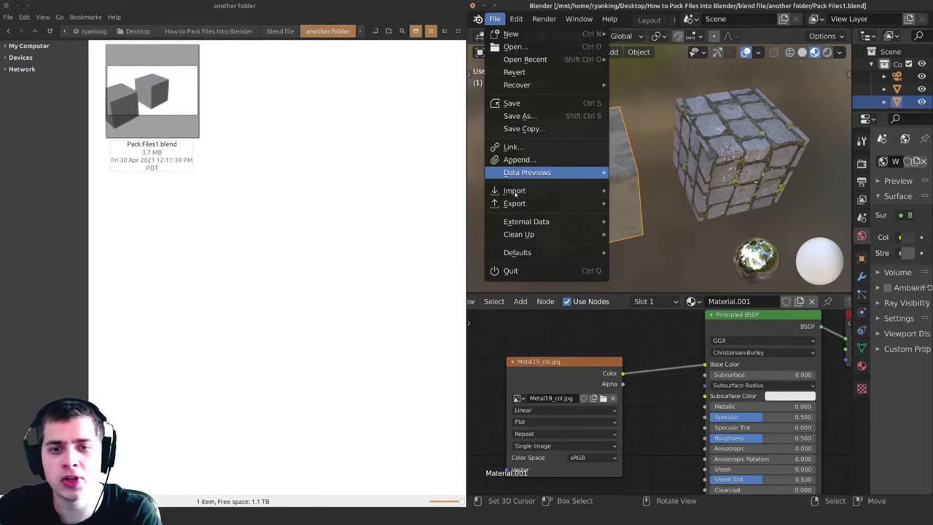
mouse_move(510, 227)
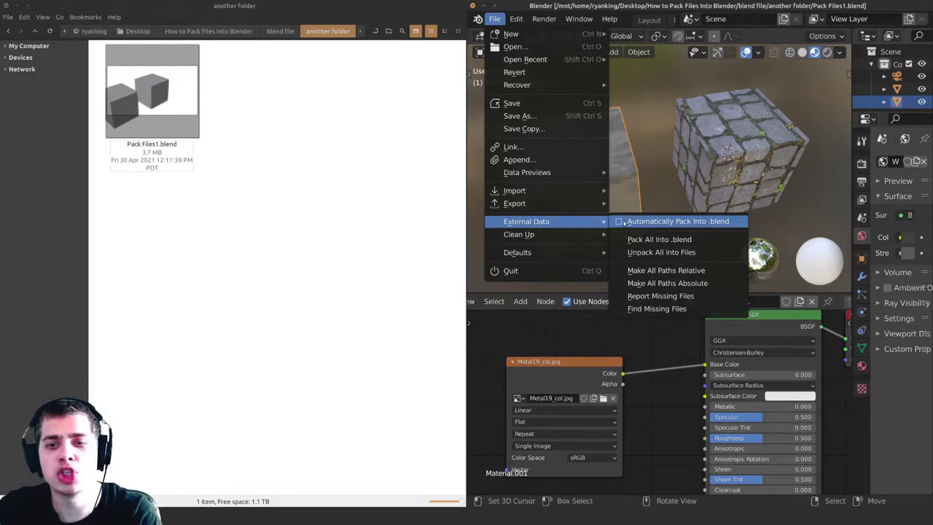
click(623, 222)
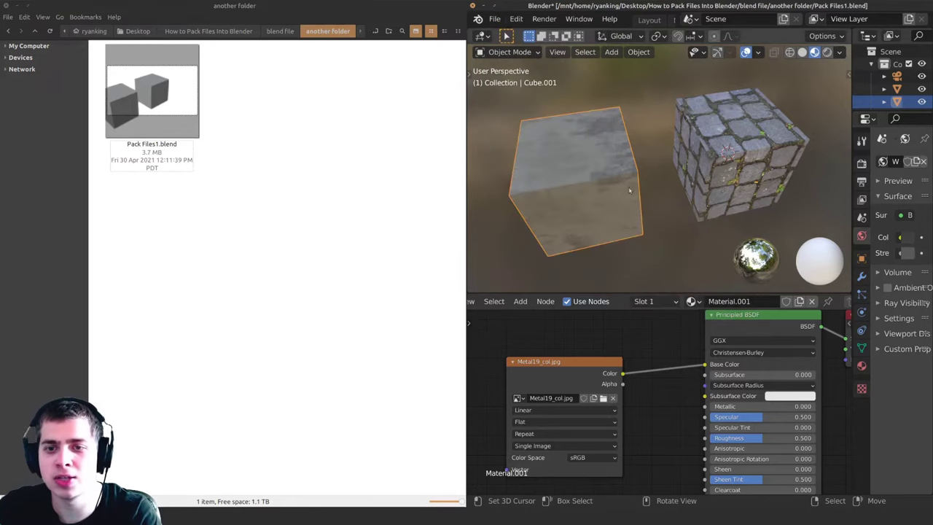
key(ctrl+s)
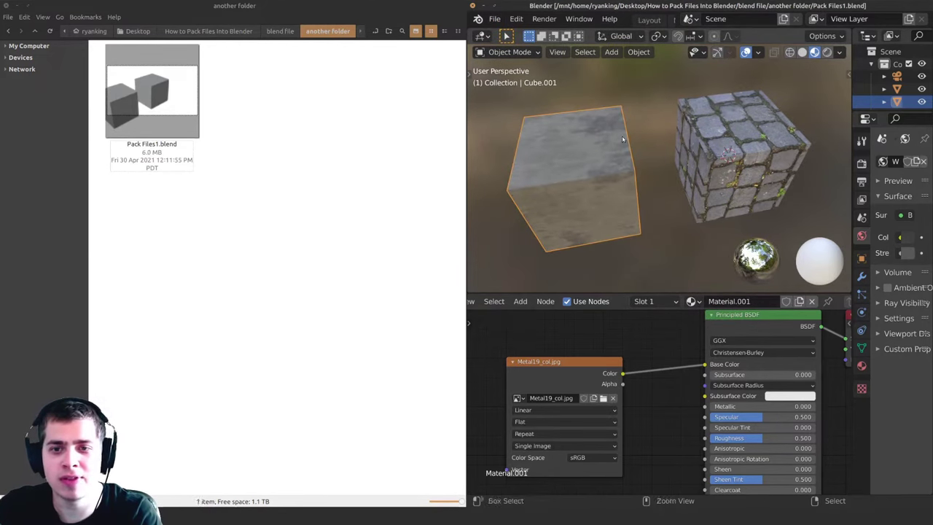
click(152, 113)
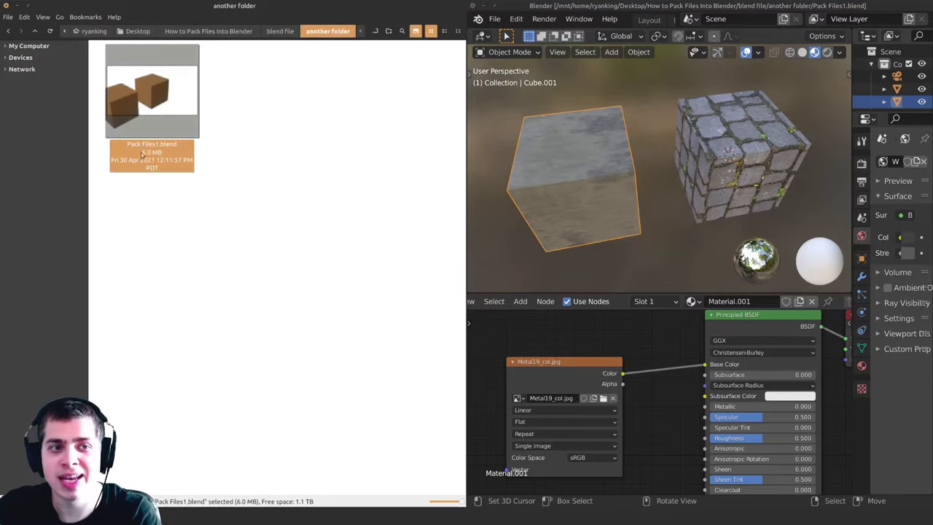
- Select the paving-stone and metal cubes, orbit around them, and save again
click(727, 128)
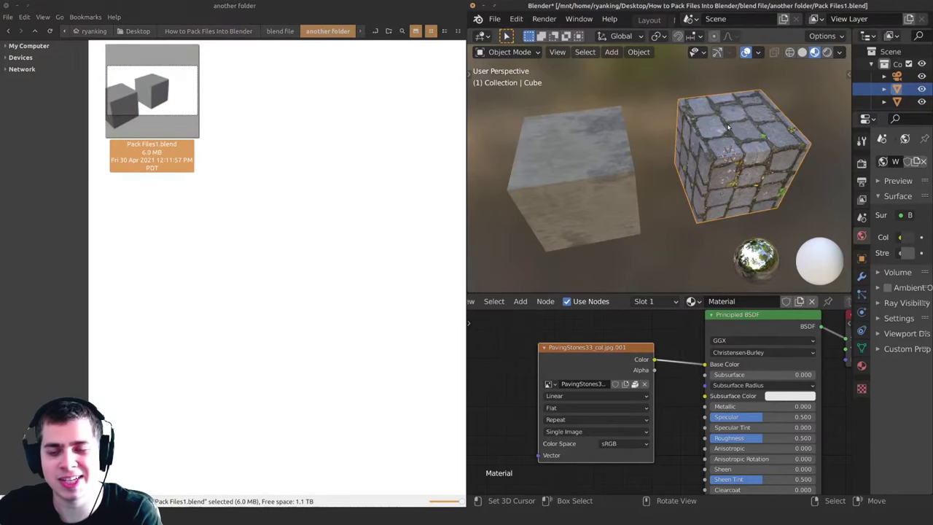
click(606, 130)
middle_drag(606, 131, 670, 122)
key(ctrl+s)
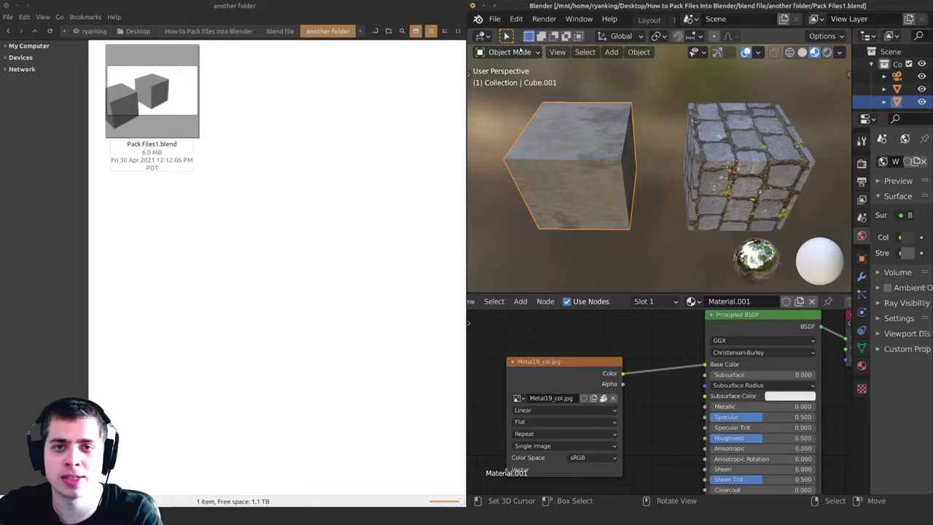
- Uncheck Automatically Pack Into .blend, inspect the loaded texture's image menu, then return to Layout
click(497, 21)
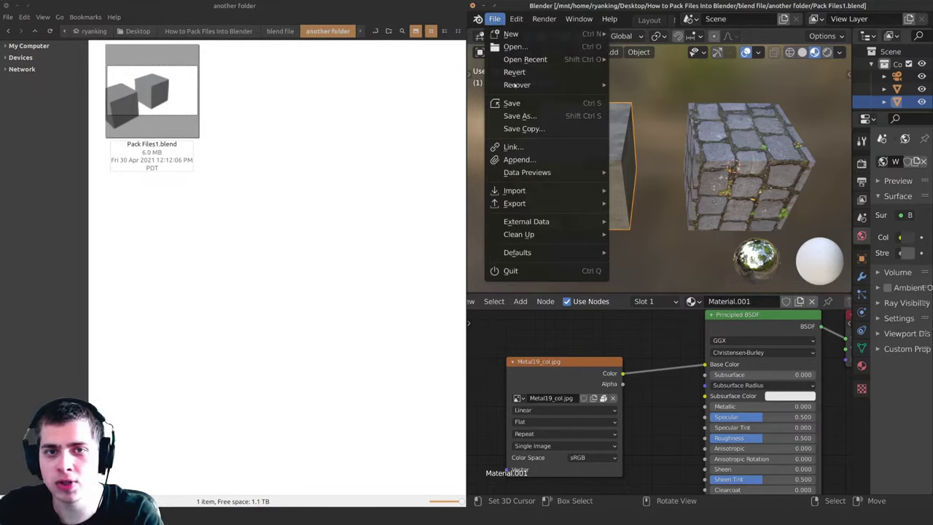
mouse_move(532, 221)
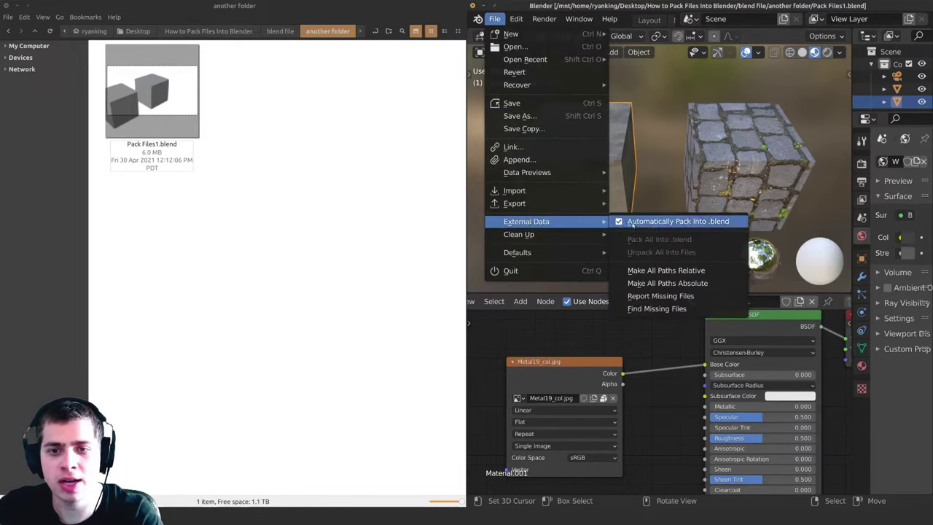
click(687, 222)
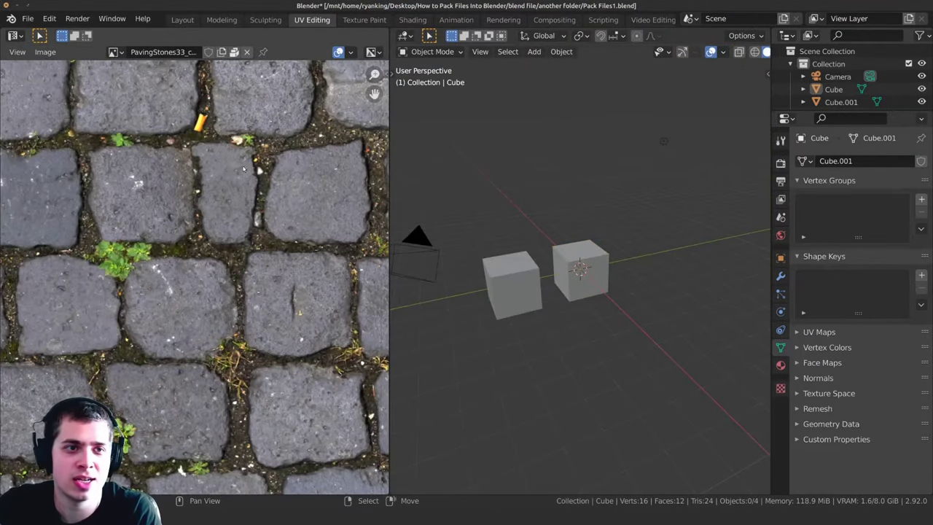
scroll(245, 169, down, 2)
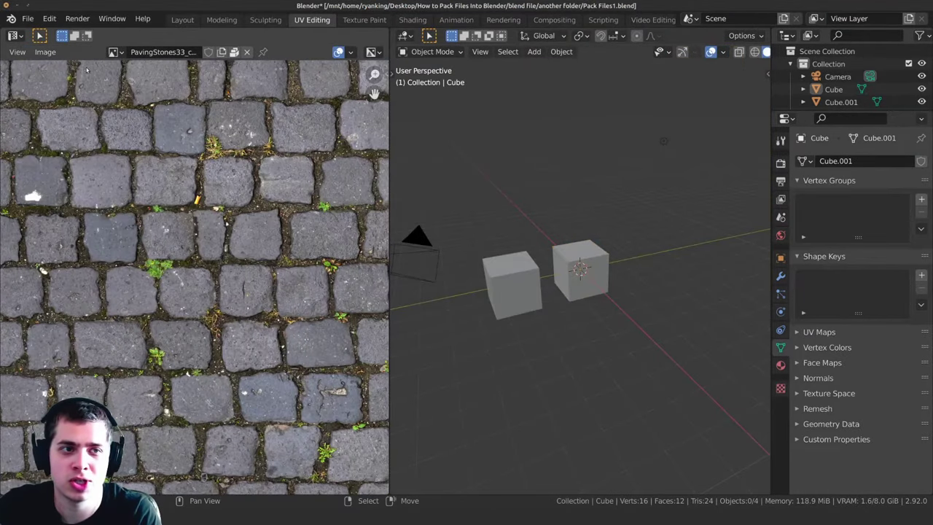
click(45, 52)
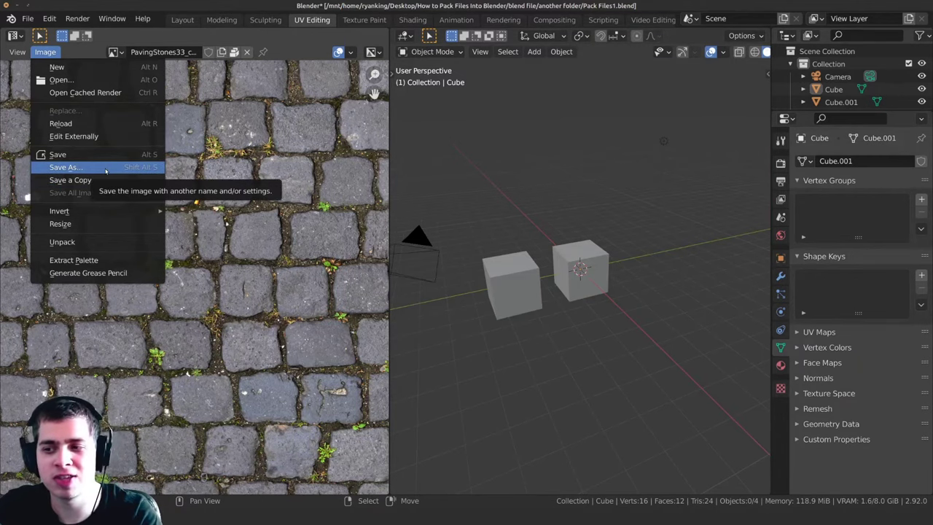
click(181, 19)
- Unpack all packed textures into files, using a textures folder in the current directory
scroll(365, 271, down, 5)
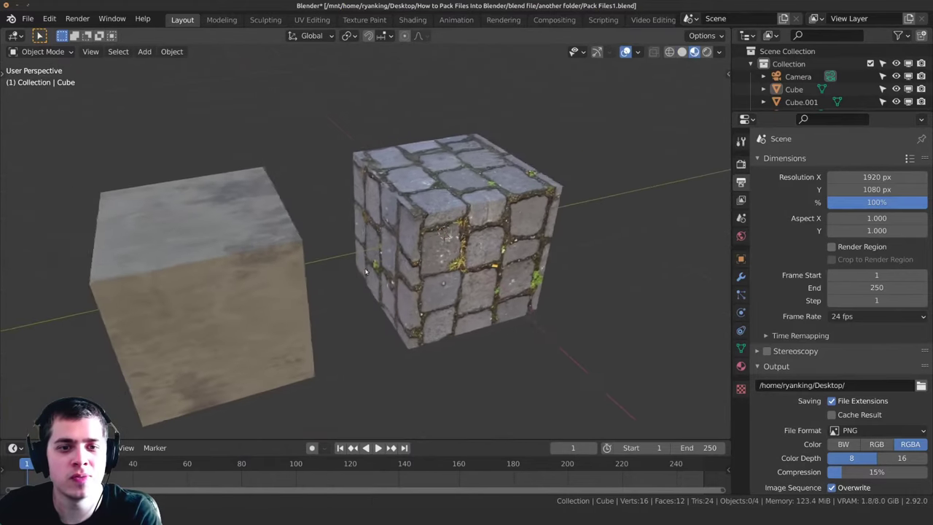
click(28, 19)
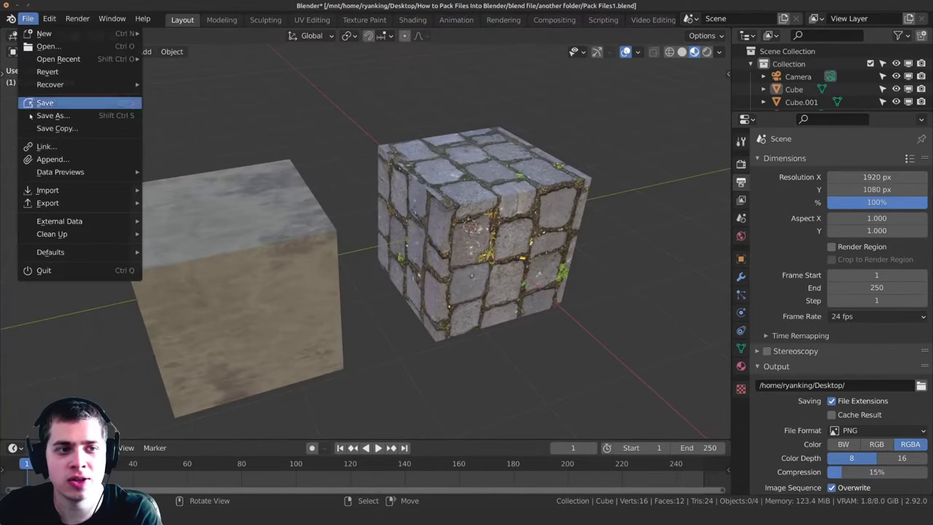
mouse_move(110, 221)
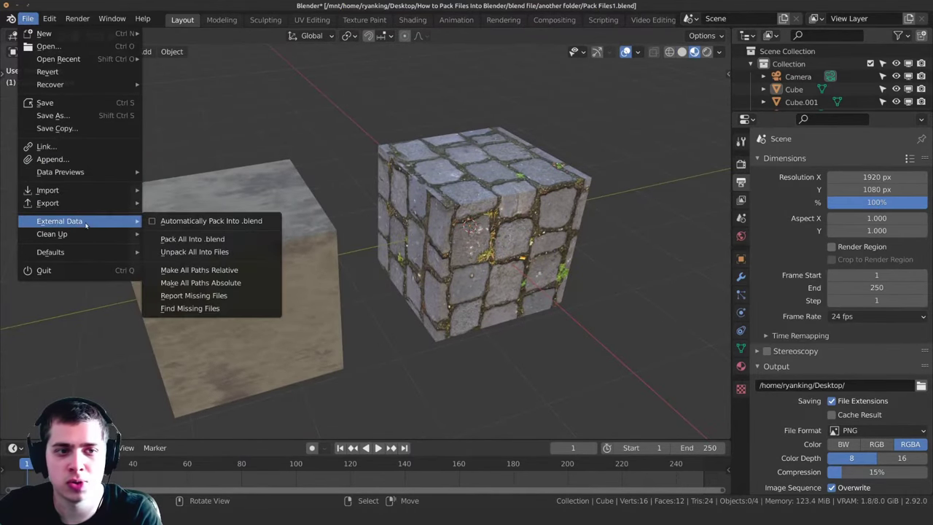
click(200, 252)
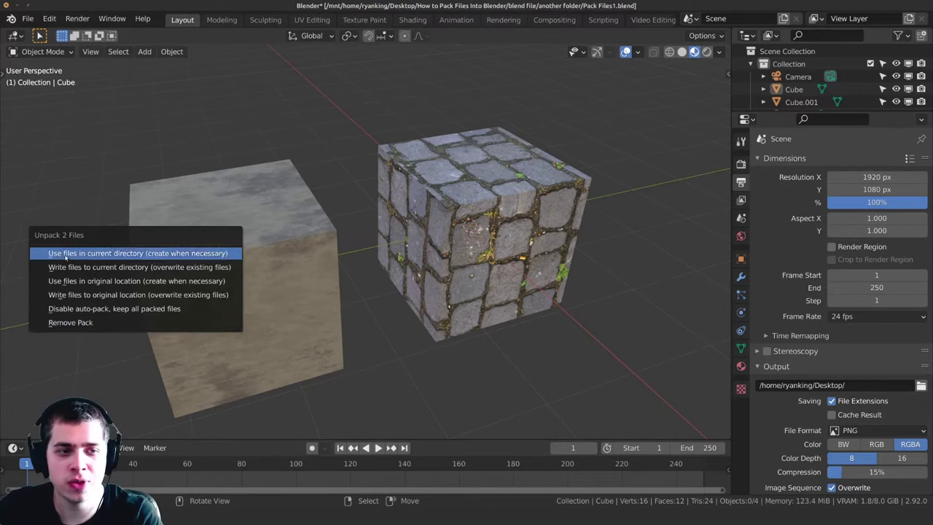
click(124, 254)
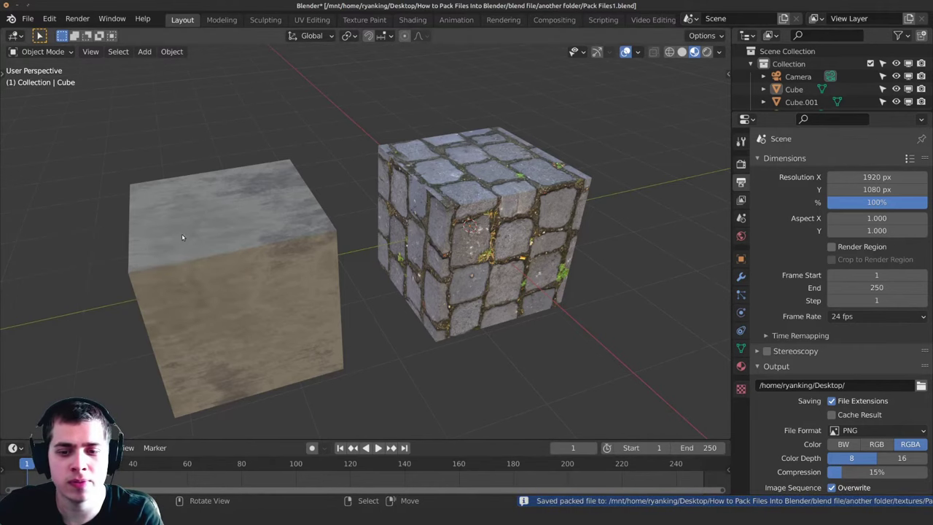
- Save Pack Files1.blend with its textures now unpacked
middle_drag(138, 240, 214, 206)
key(ctrl+s)
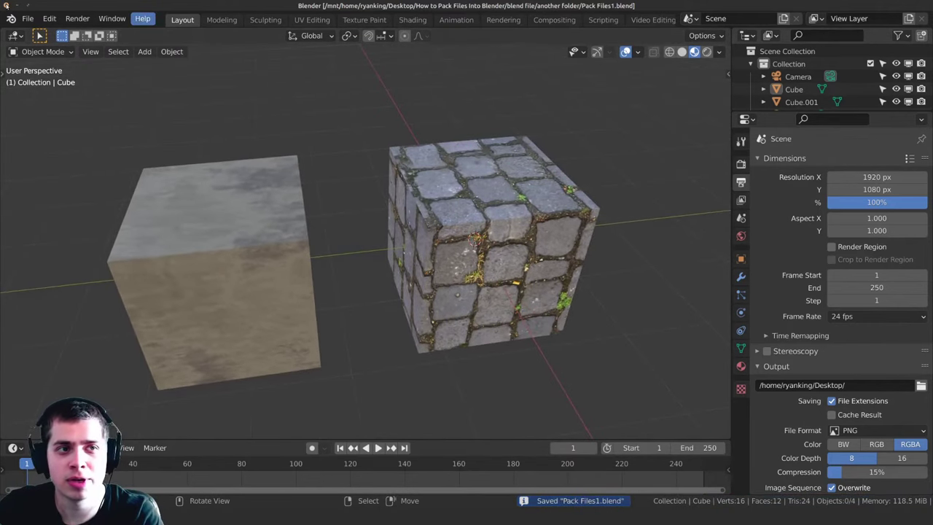
key(alt+Tab)
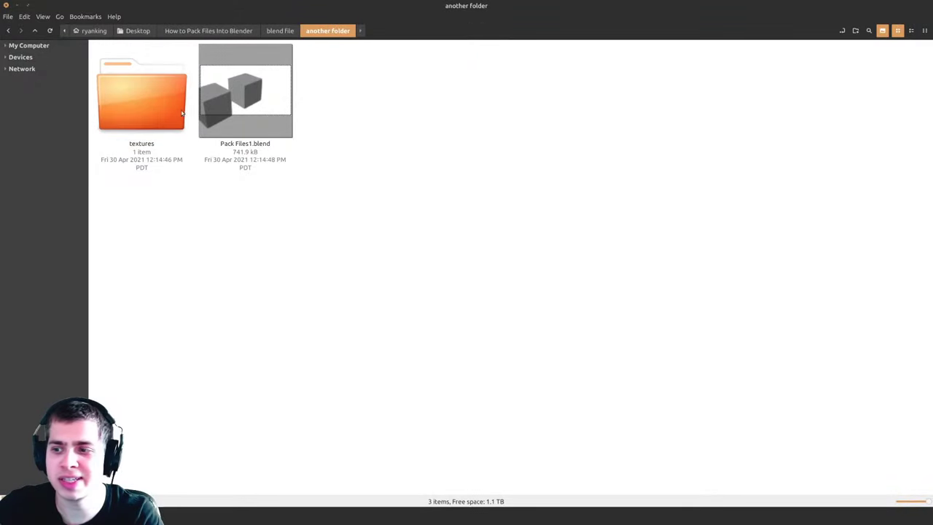
click(164, 102)
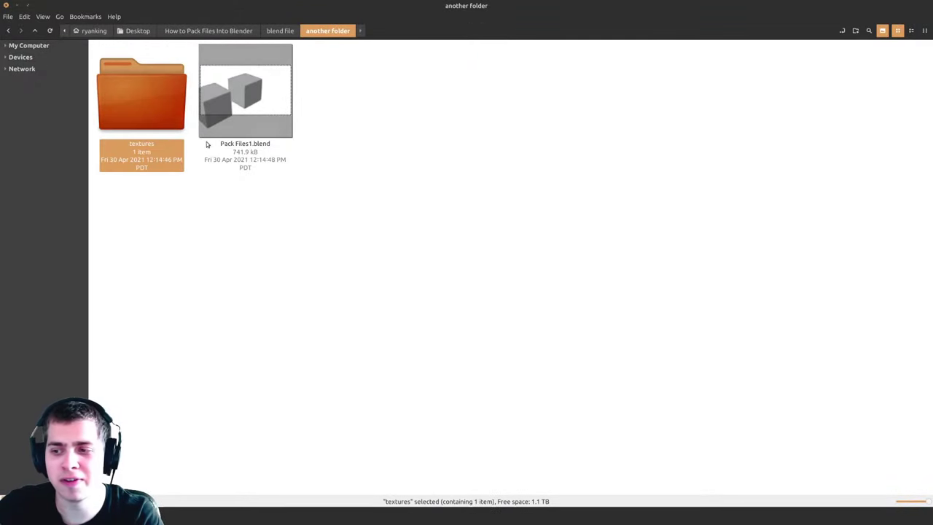
click(178, 50)
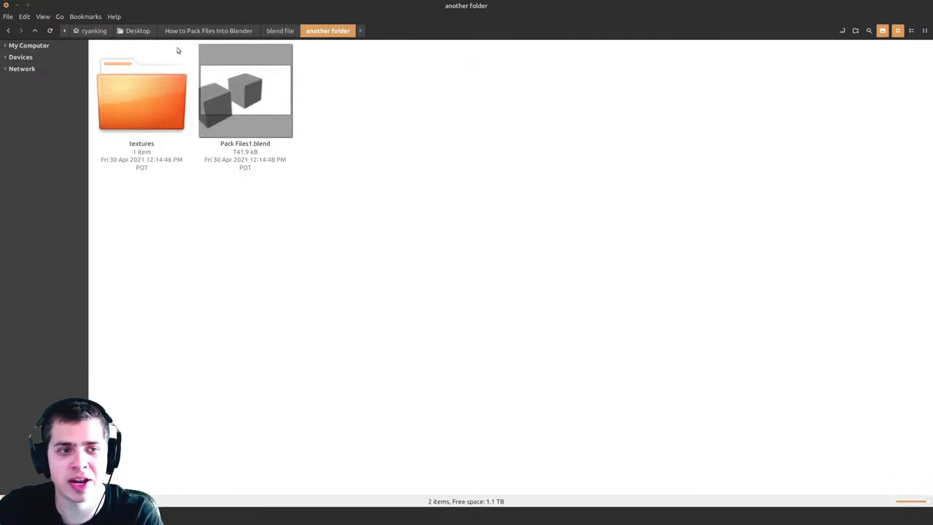
double_click(145, 95)
ctrl+scroll(325, 162, up, 3)
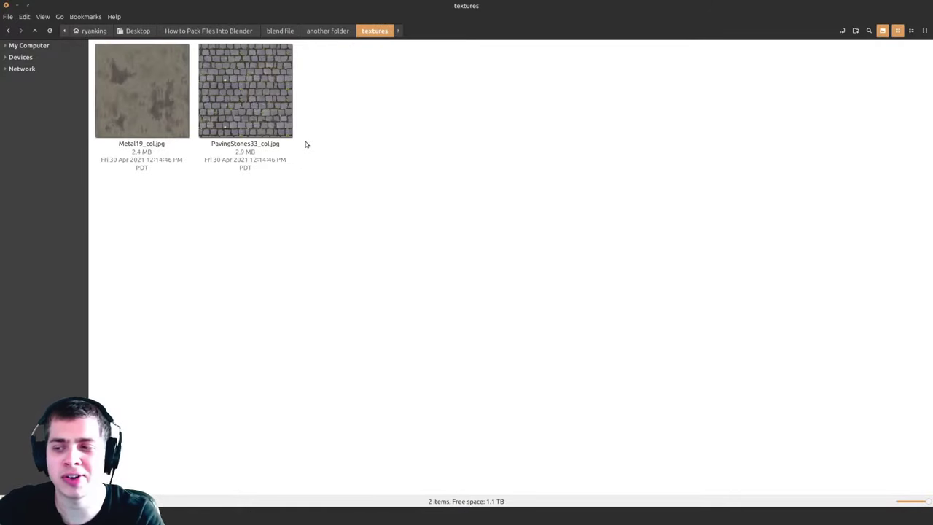
double_click(245, 90)
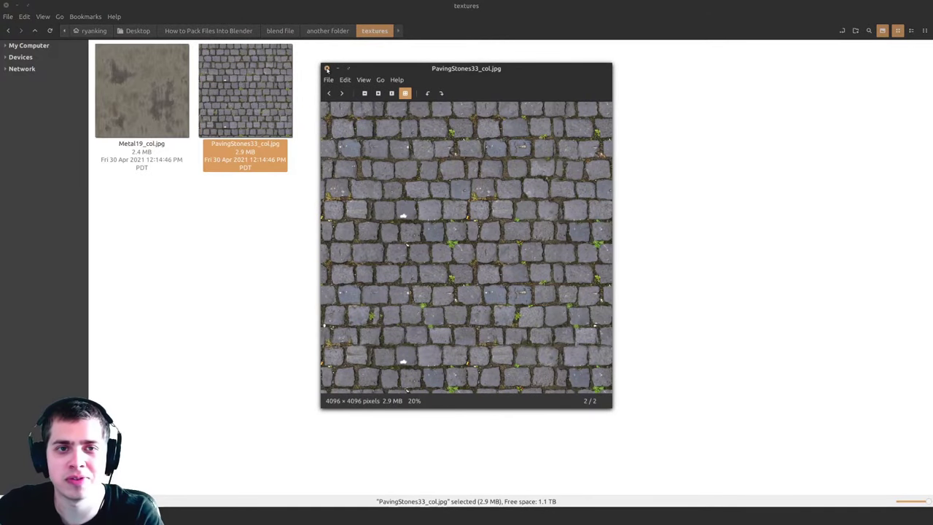
click(327, 68)
click(327, 31)
click(237, 105)
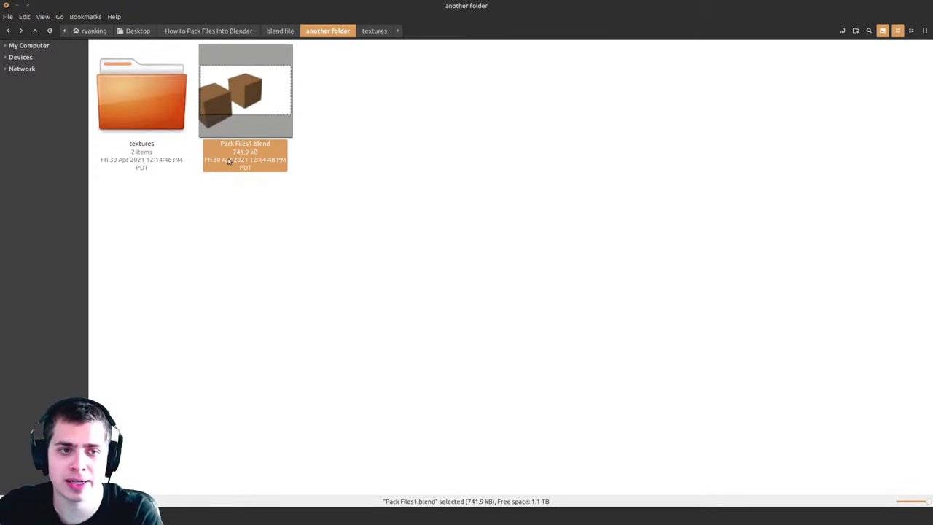
- Back in Pack Files1.blend, orbit the viewport to check the metal and paving-stone cubes
click(336, 219)
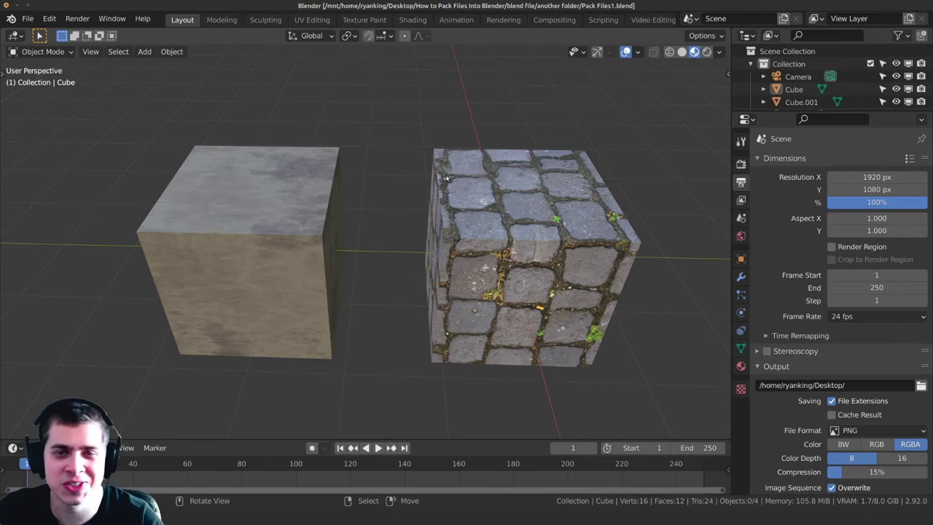
middle_drag(446, 178, 522, 208)
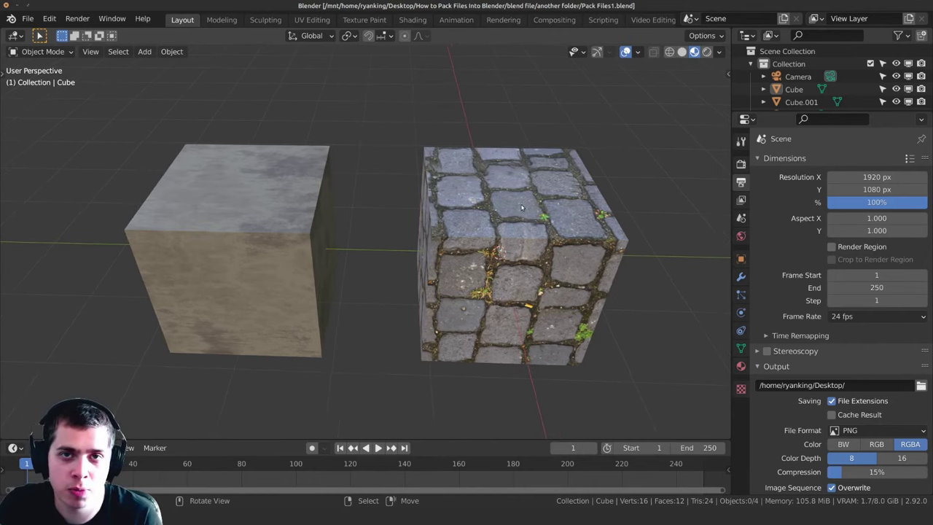